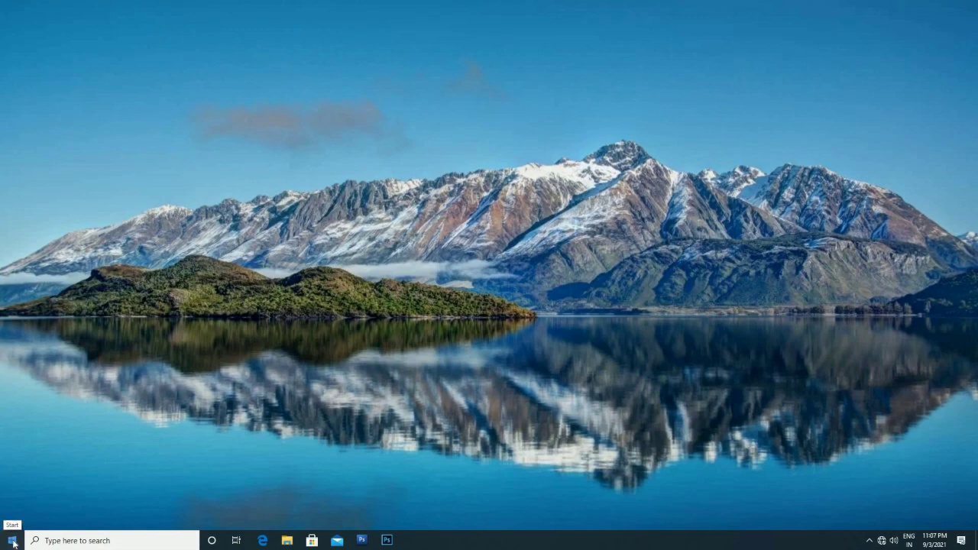
Launch Adobe Photoshop CC 2015, maximize its window and collapse the Properties panel.
click(12, 541)
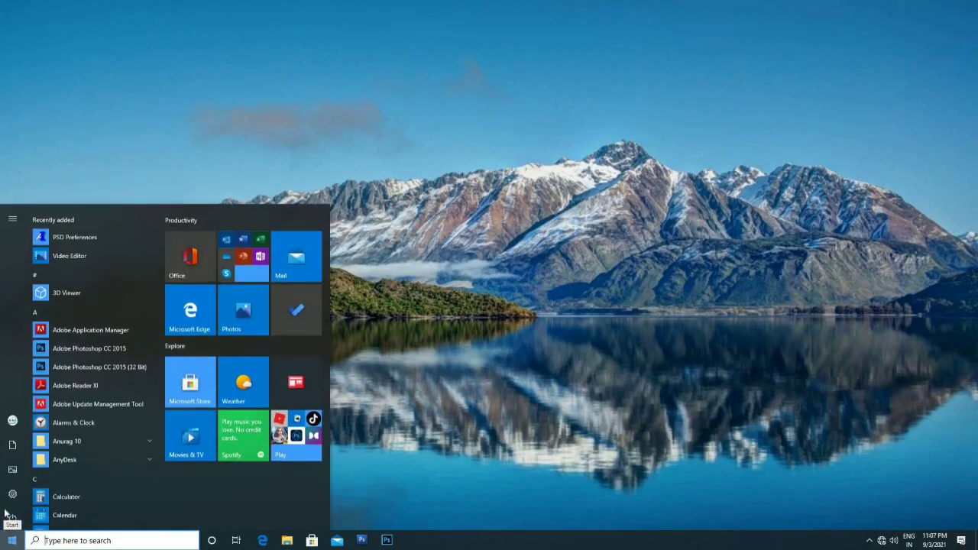
click(135, 351)
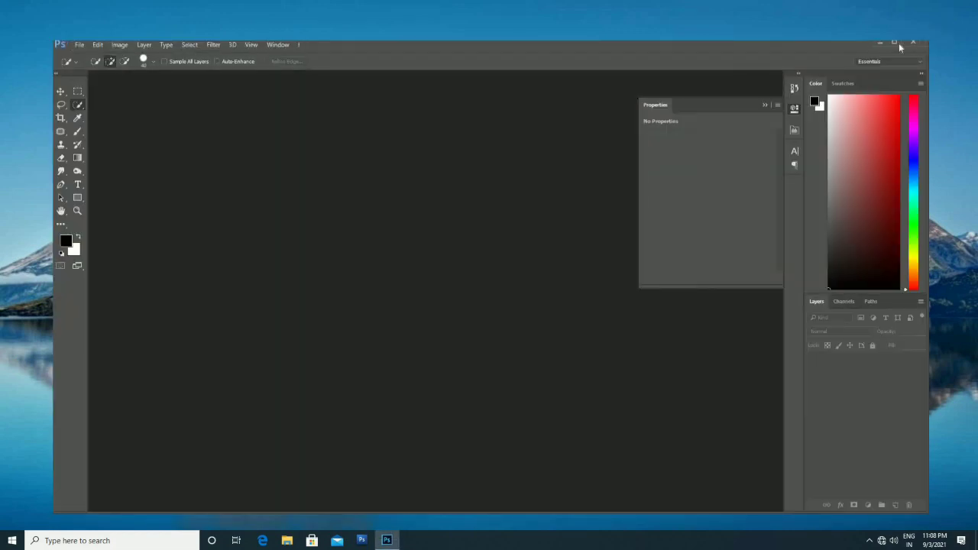
click(895, 43)
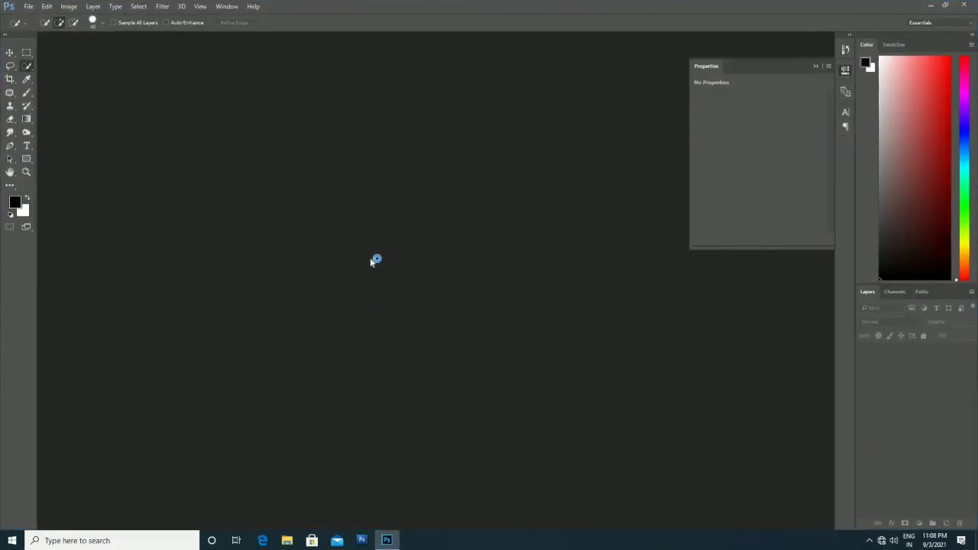
click(816, 68)
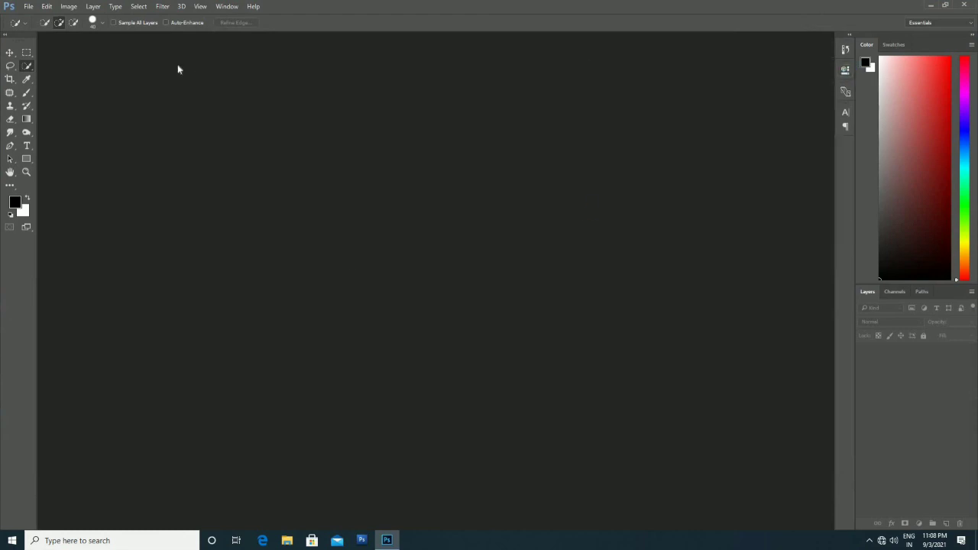
Open the photo IMG_8793 from the New folder on the Desktop and duplicate its Background layer.
click(28, 7)
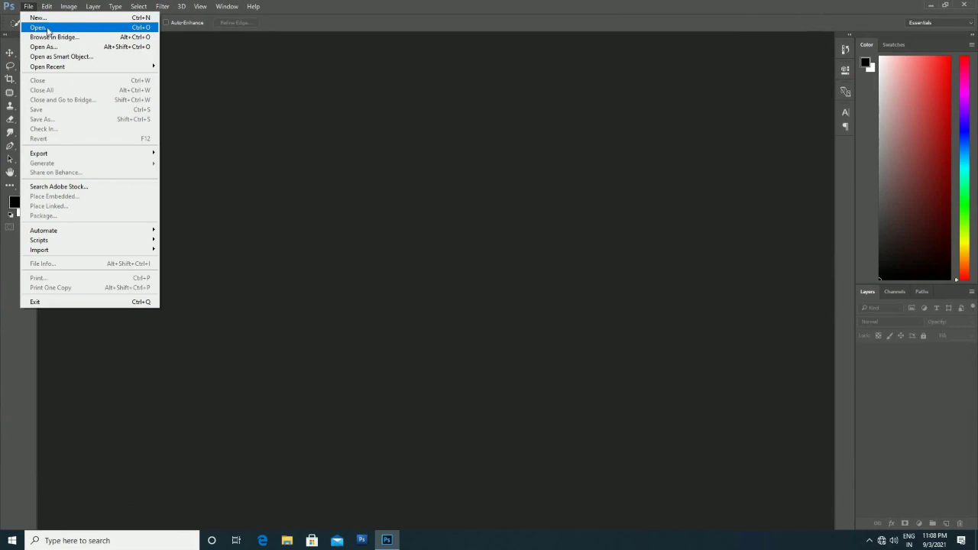
click(41, 28)
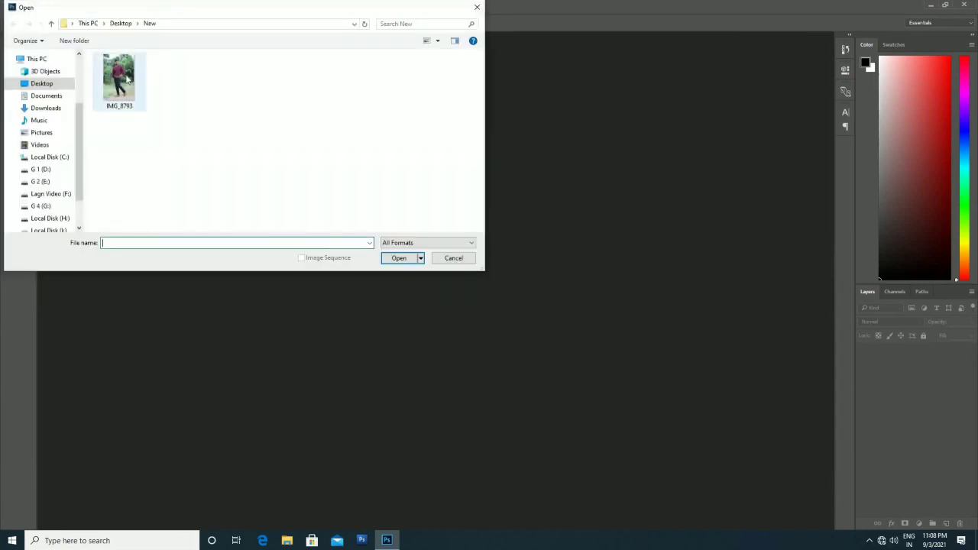
click(118, 85)
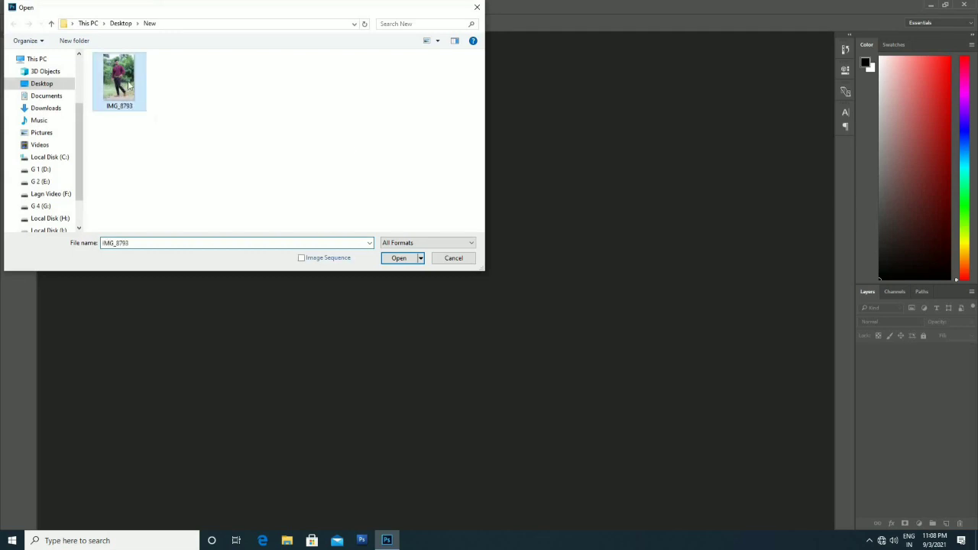
click(403, 258)
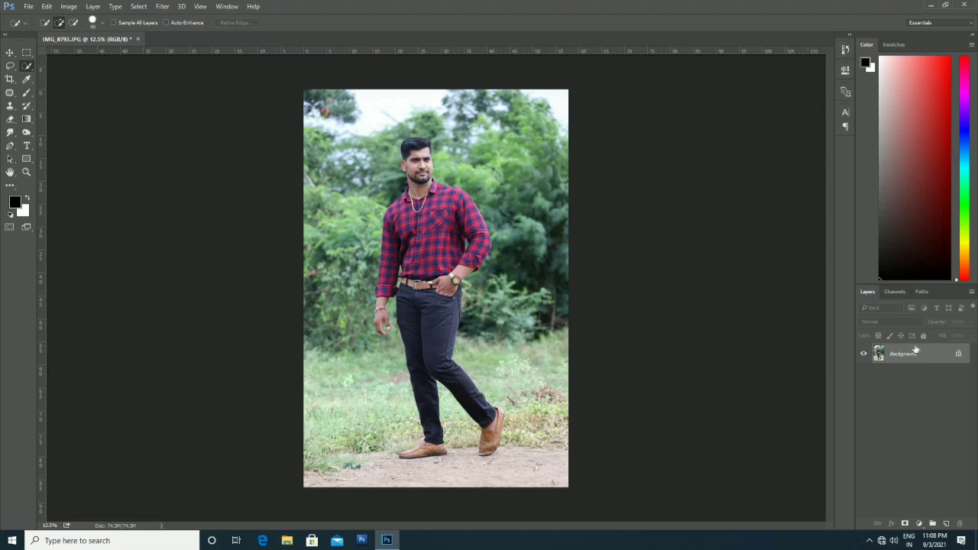
drag(923, 356, 947, 524)
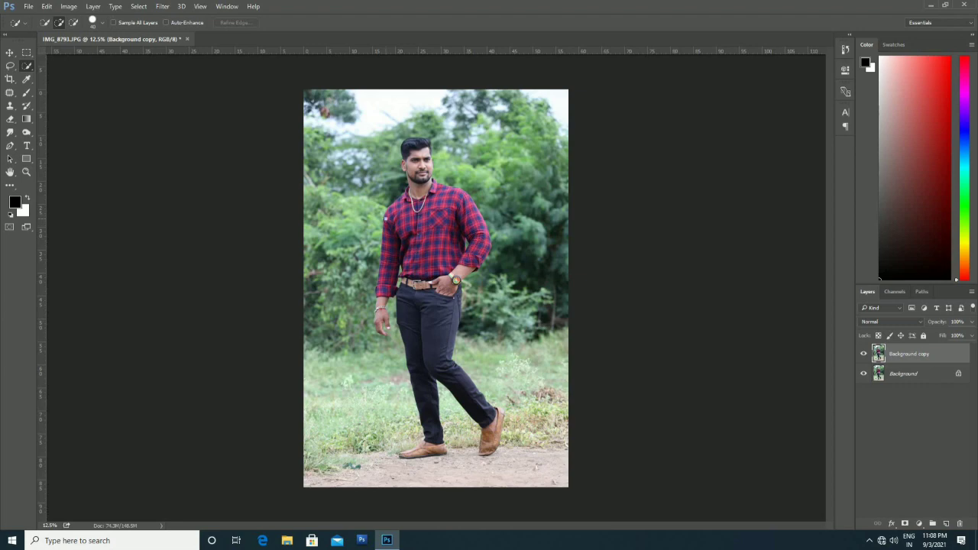
Patch the blemishes on the man's right cheek with clean nearby skin using the Patch tool in Source mode.
key(ctrl+plus)
key(ctrl+plus)
key(ctrl+plus)
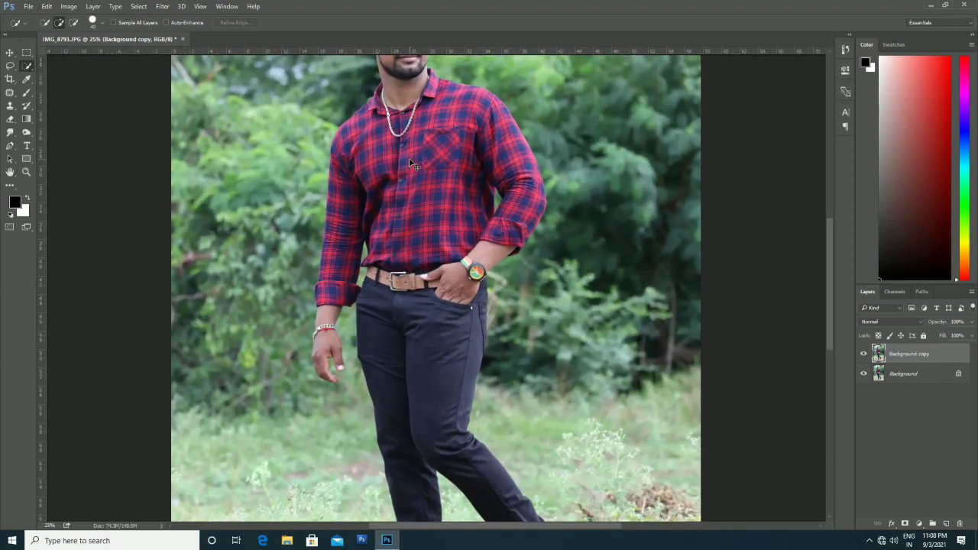
scroll(442, 357, up, 5)
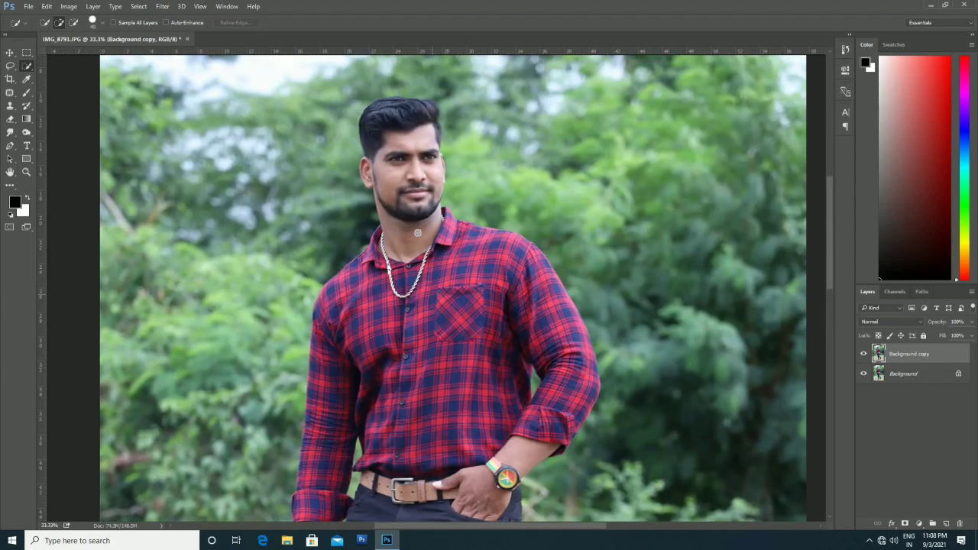
key(ctrl+plus)
key(ctrl+plus)
key(ctrl+plus)
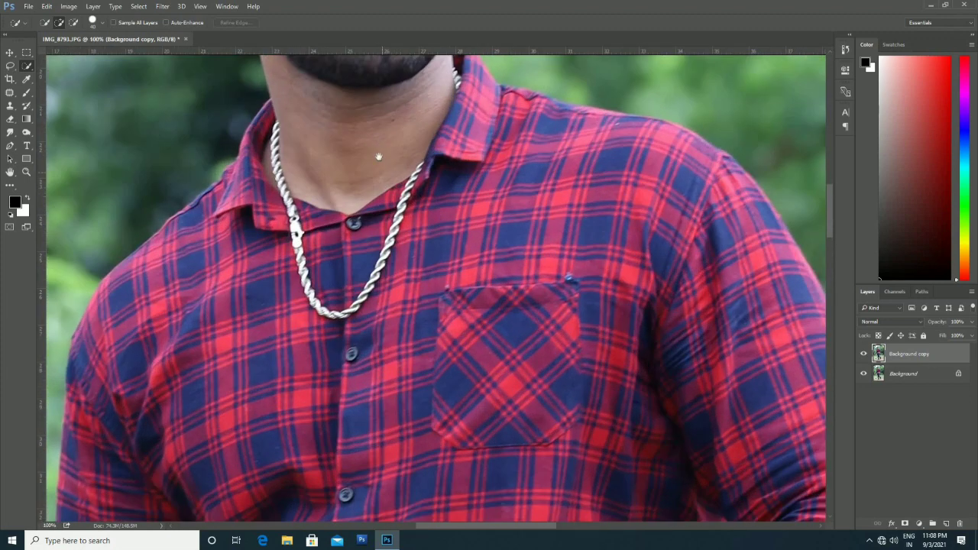
drag(378, 157, 455, 422)
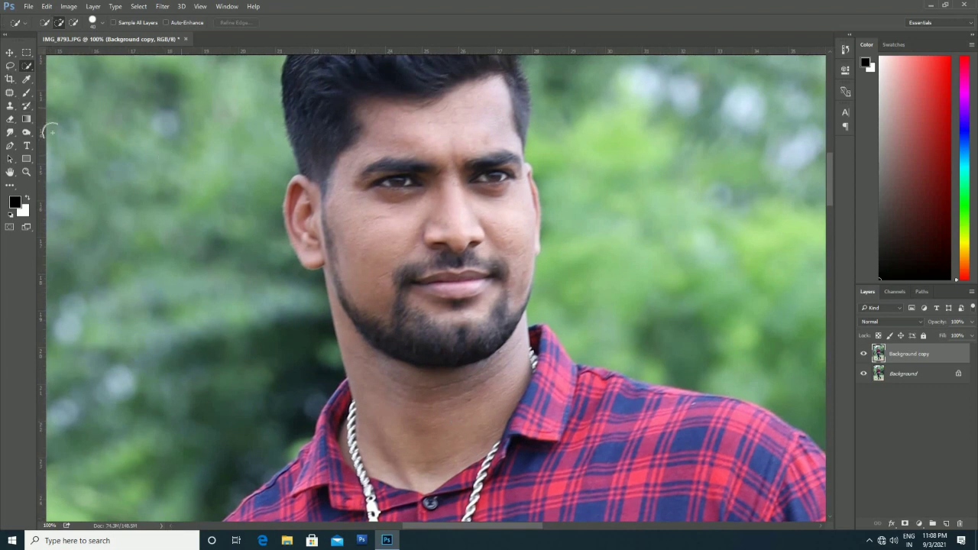
click(9, 95)
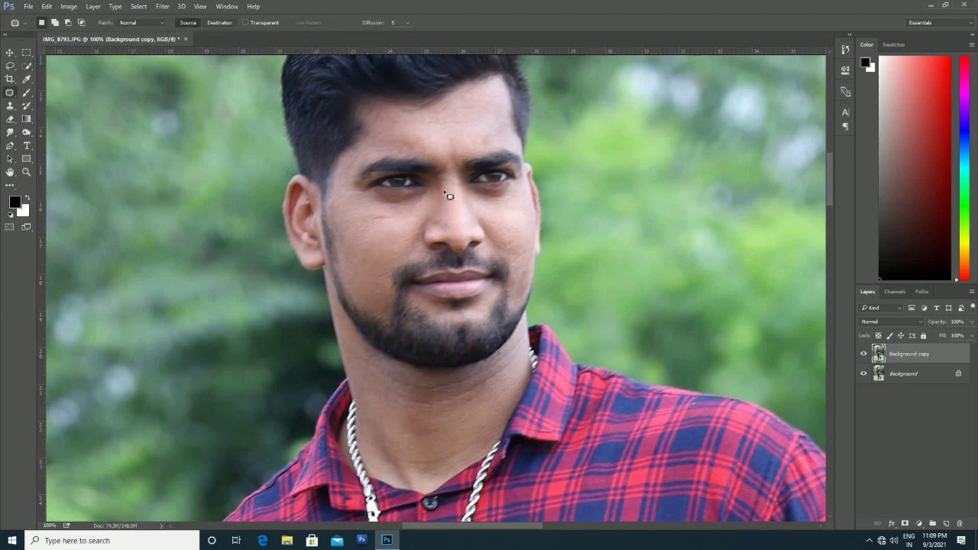
mouse_move(374, 223)
mouse_down()
mouse_move(397, 219)
mouse_move(367, 220)
mouse_move(375, 221)
mouse_up()
click(380, 234)
click(393, 227)
drag(389, 280, 378, 277)
click(379, 282)
key(ctrl+d)
Patch the remaining skin spots on the man's left cheek, outer right cheek and forehead.
mouse_move(519, 253)
mouse_down()
mouse_move(516, 232)
mouse_move(531, 224)
mouse_move(501, 228)
mouse_move(518, 221)
mouse_move(513, 203)
mouse_up()
key(ctrl+d)
key(ctrl+d)
mouse_move(357, 248)
mouse_down()
mouse_move(369, 263)
mouse_move(365, 251)
mouse_move(384, 242)
mouse_up()
key(ctrl+d)
mouse_move(441, 125)
mouse_down()
mouse_move(476, 127)
mouse_move(451, 130)
mouse_move(460, 107)
mouse_move(457, 125)
mouse_move(479, 111)
mouse_move(473, 122)
mouse_move(474, 105)
mouse_move(488, 114)
mouse_move(456, 107)
mouse_move(469, 130)
mouse_move(456, 120)
mouse_move(489, 122)
mouse_up()
click(444, 258)
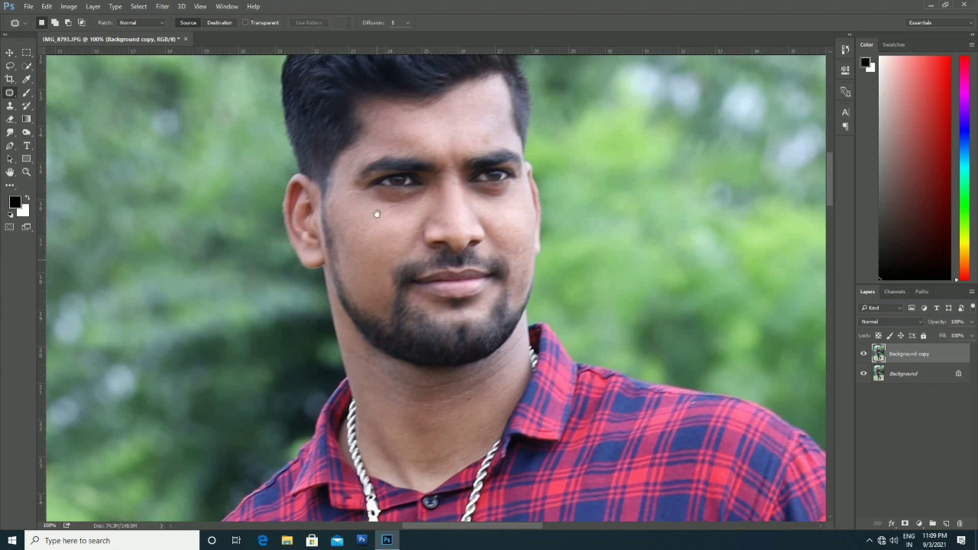
Smooth the skin of the man's face with the Smudge tool at 8% strength.
scroll(377, 213, down, 2)
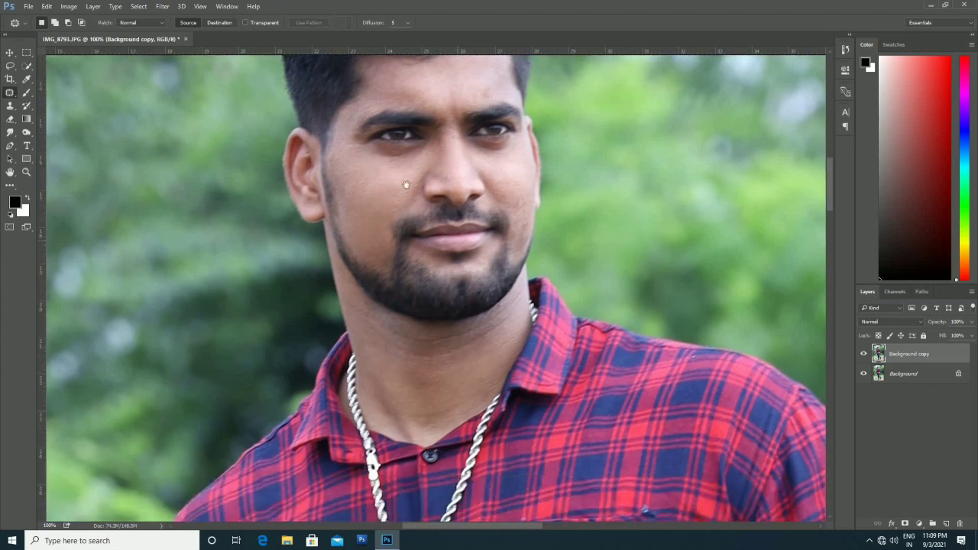
drag(404, 188, 321, 268)
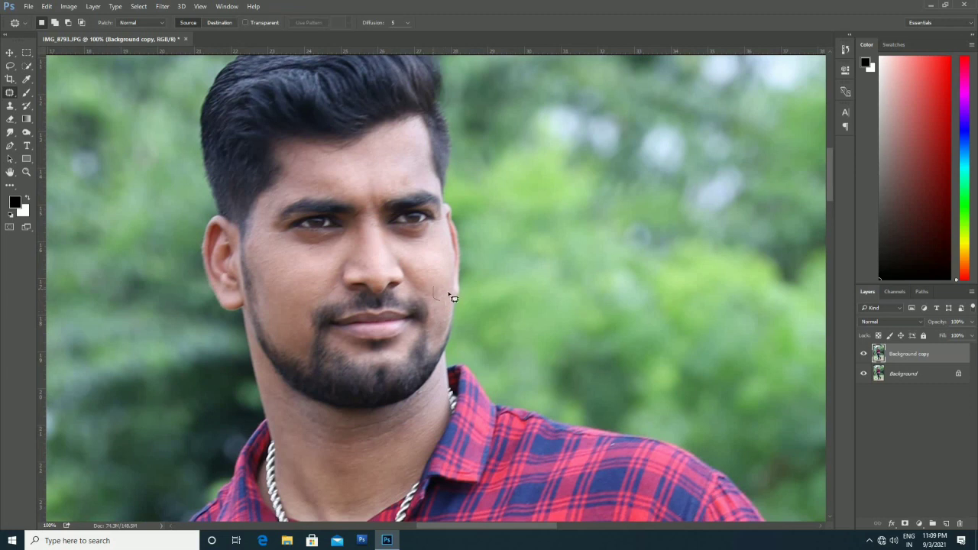
drag(357, 246, 563, 194)
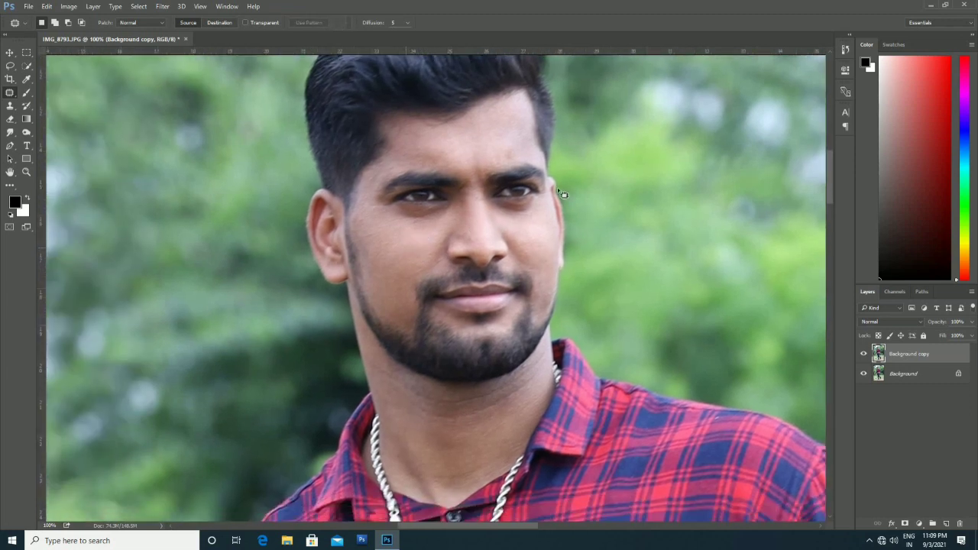
click(10, 134)
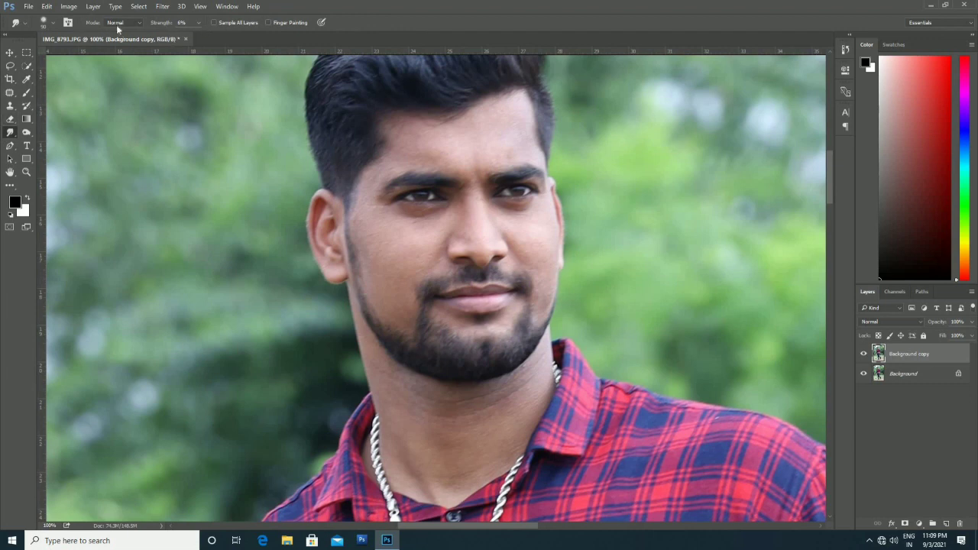
click(52, 24)
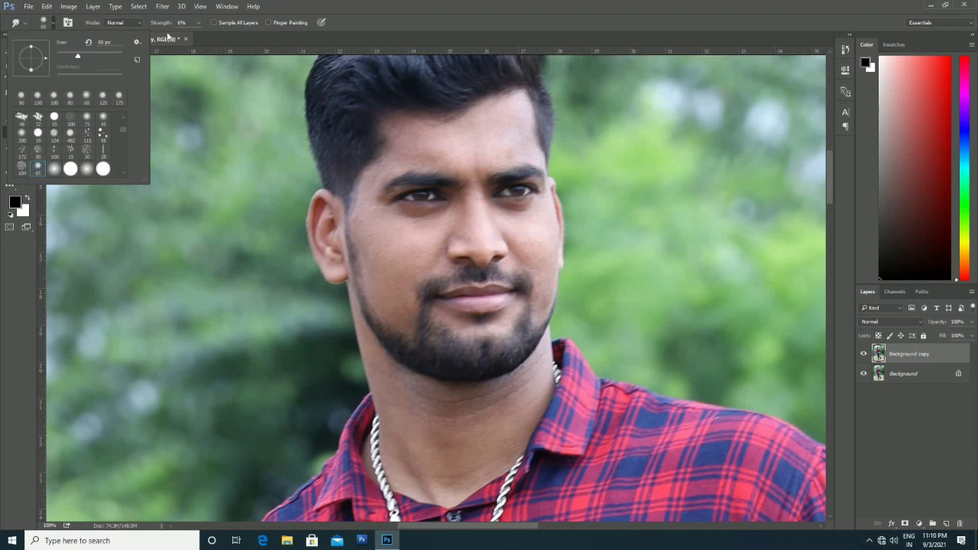
click(198, 23)
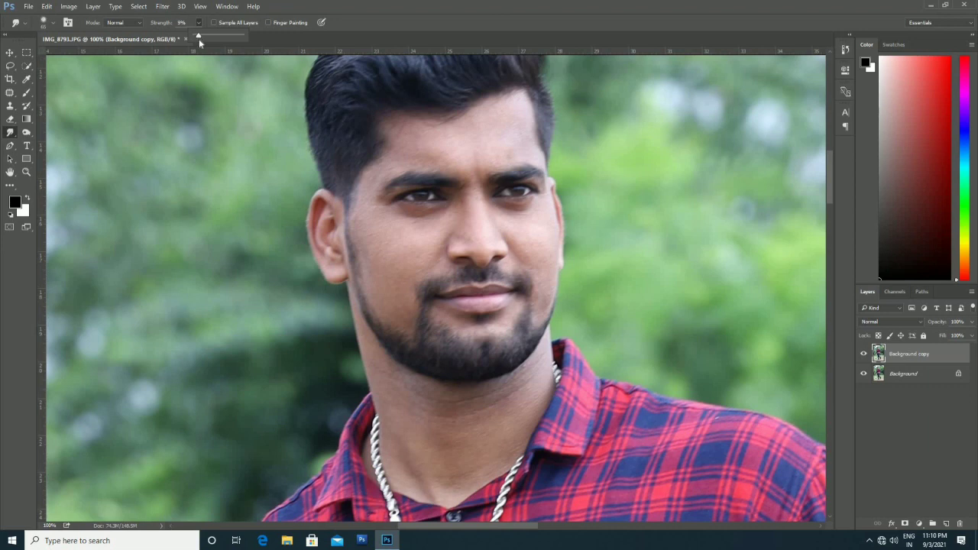
drag(199, 40, 197, 40)
click(485, 156)
scroll(411, 306, down, 3)
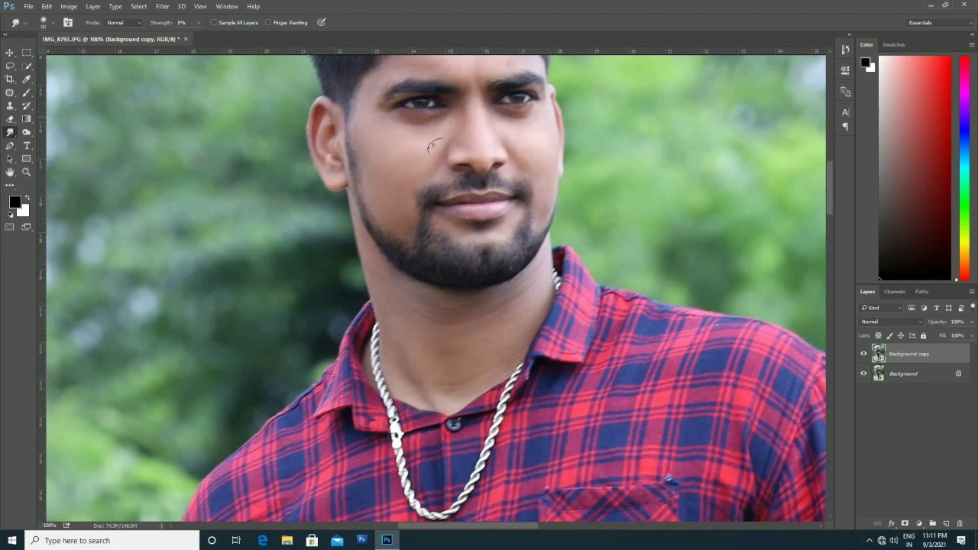
drag(411, 174, 415, 250)
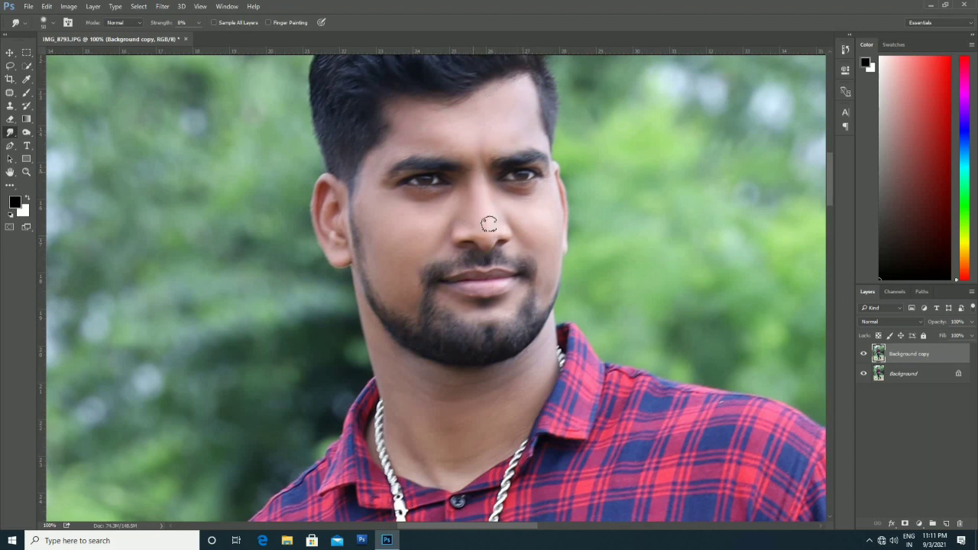
Smooth the skin of the man's hands and wrists with the Smudge tool, using a brush size of 125.
key(ctrl+minus)
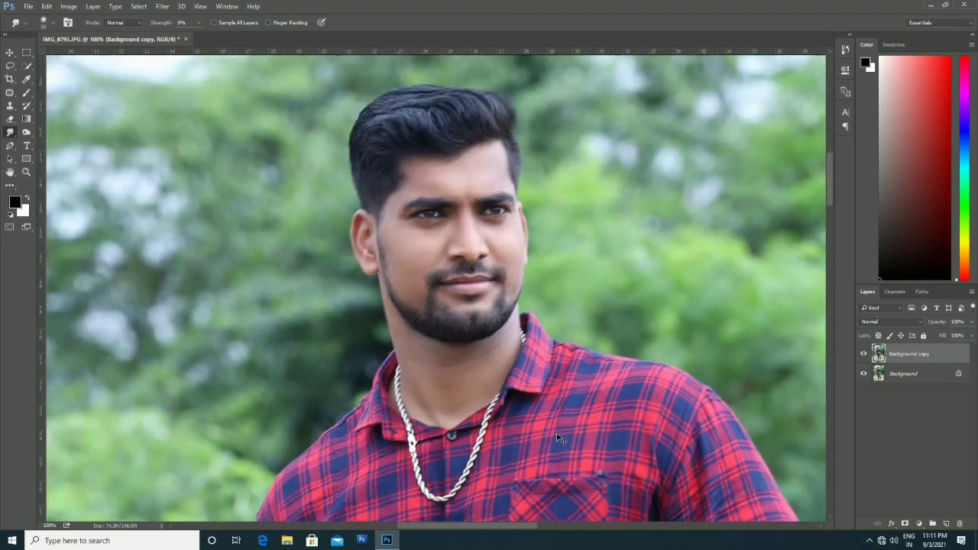
key(ctrl+minus)
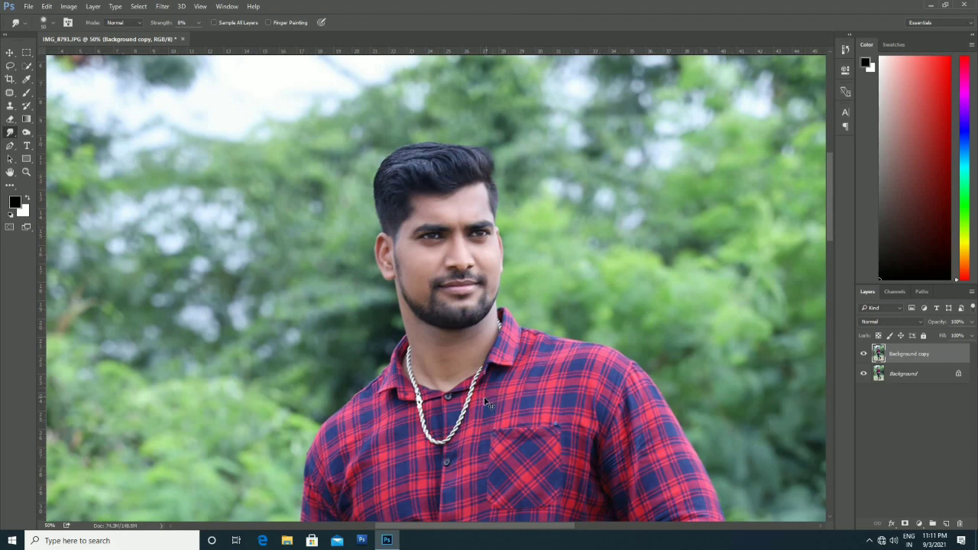
key(ctrl+minus)
key(ctrl+minus)
key(ctrl+minus)
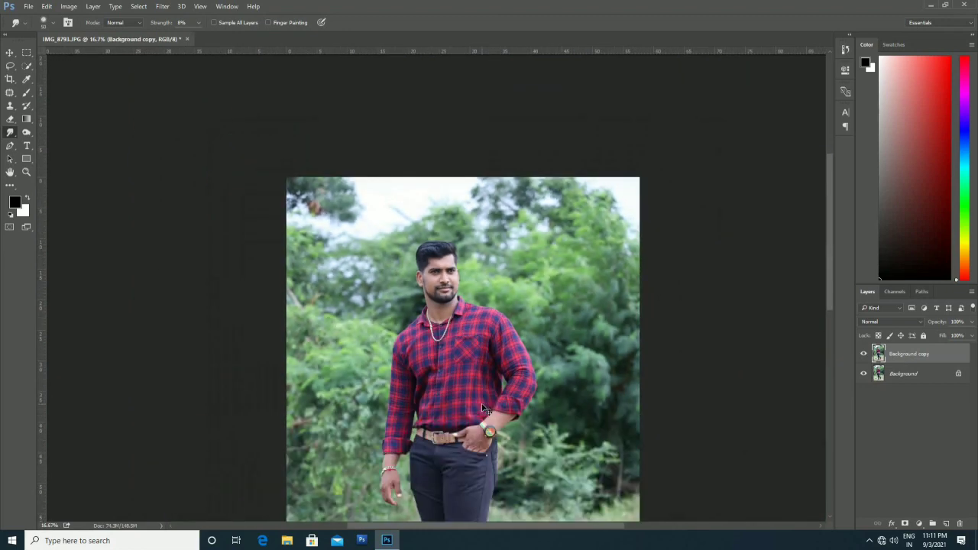
key(ctrl+plus)
key(ctrl+plus)
key(ctrl+plus)
key(ctrl+plus)
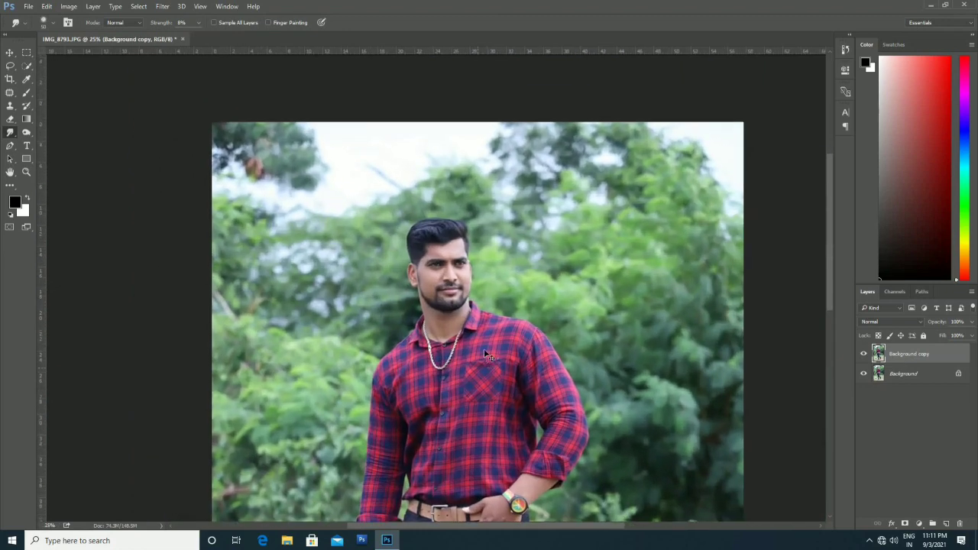
scroll(542, 349, down, 10)
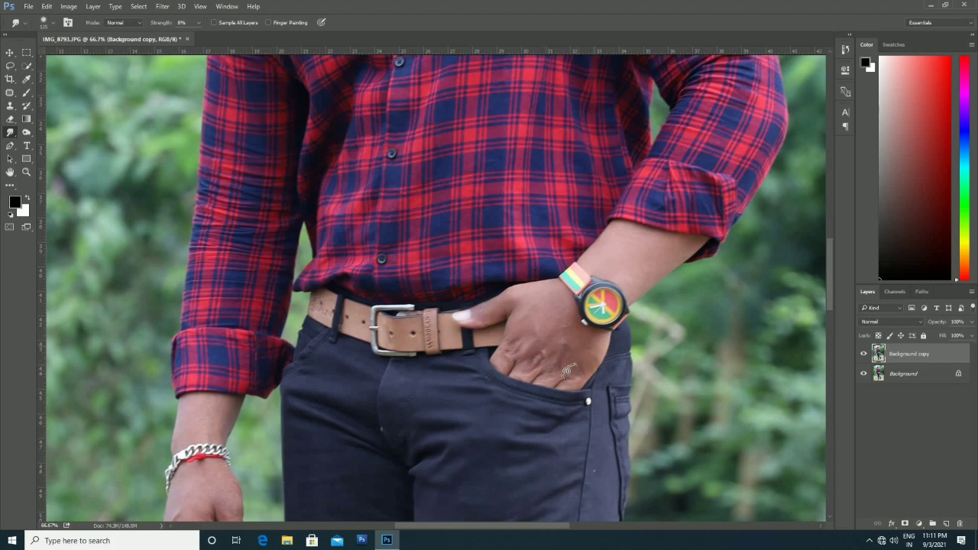
drag(228, 382, 325, 254)
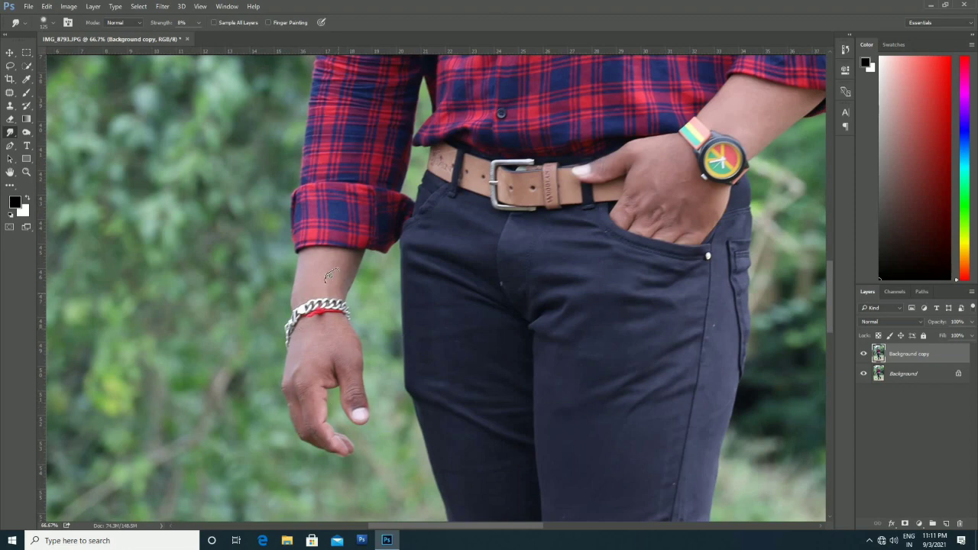
Open the Camera Raw Filter on the Background copy layer.
key(ctrl+minus)
key(ctrl+minus)
key(ctrl+minus)
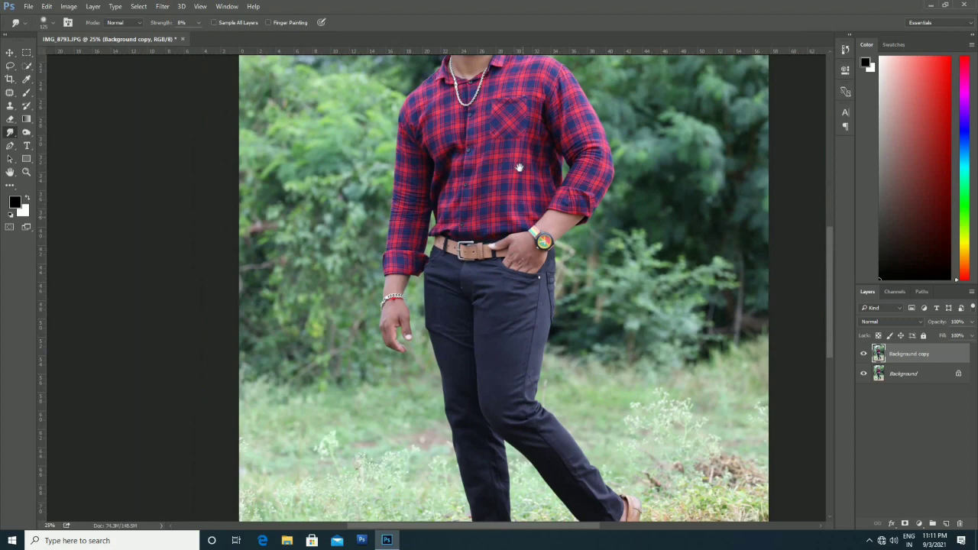
drag(519, 167, 516, 319)
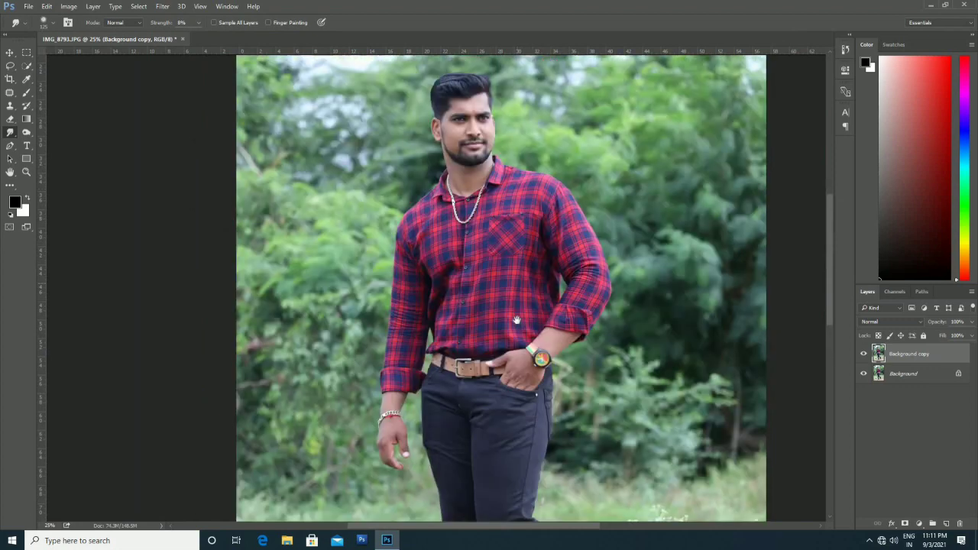
drag(505, 174, 506, 237)
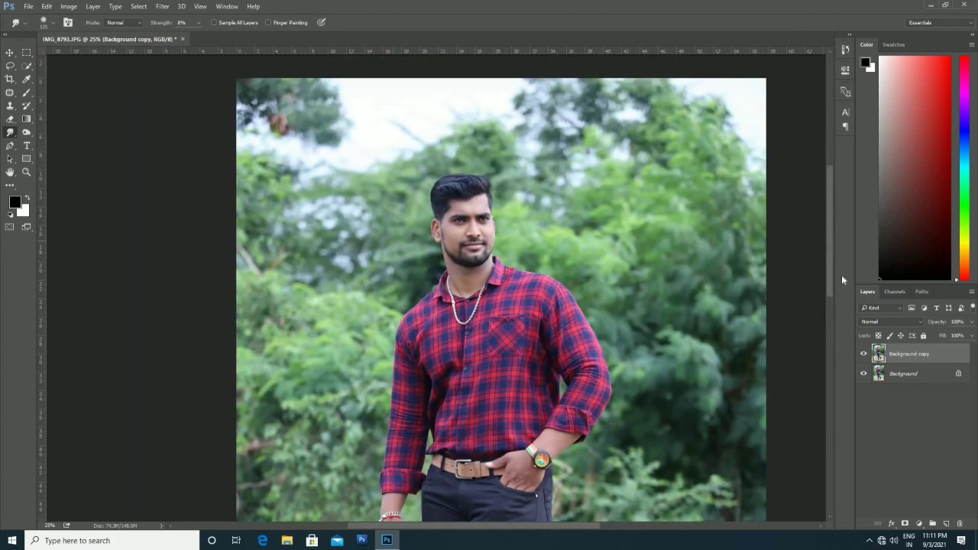
click(162, 7)
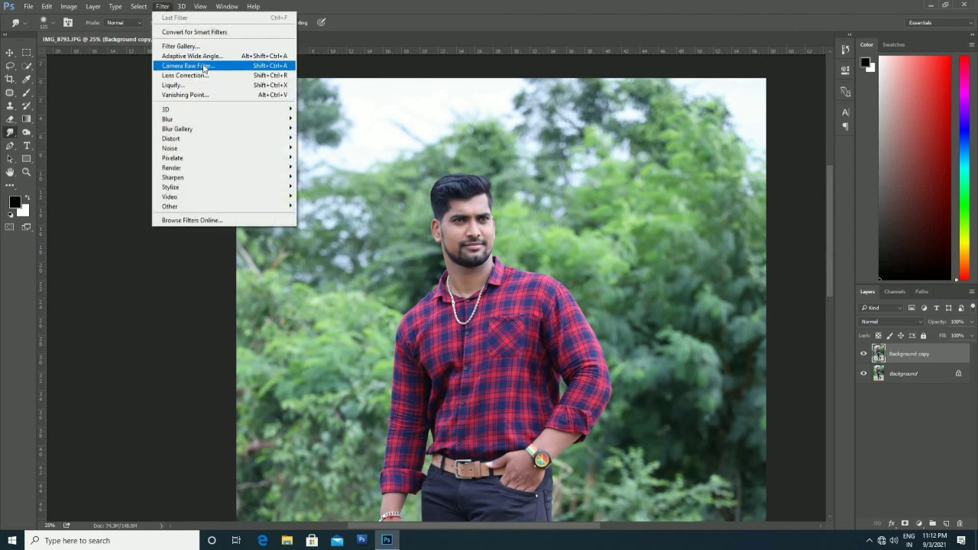
click(202, 66)
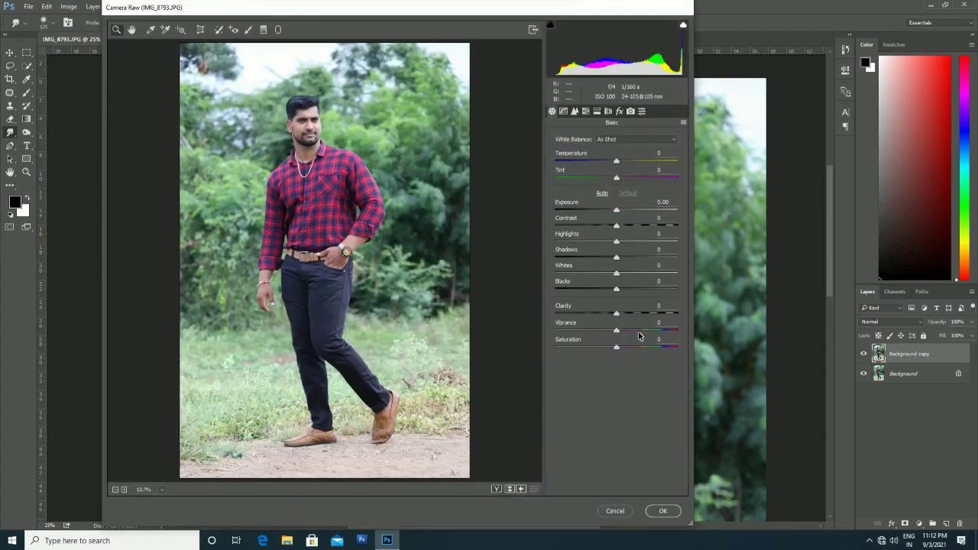
Set Clarity to +33 and Contrast to +14 in the basic Camera Raw adjustments.
click(310, 129)
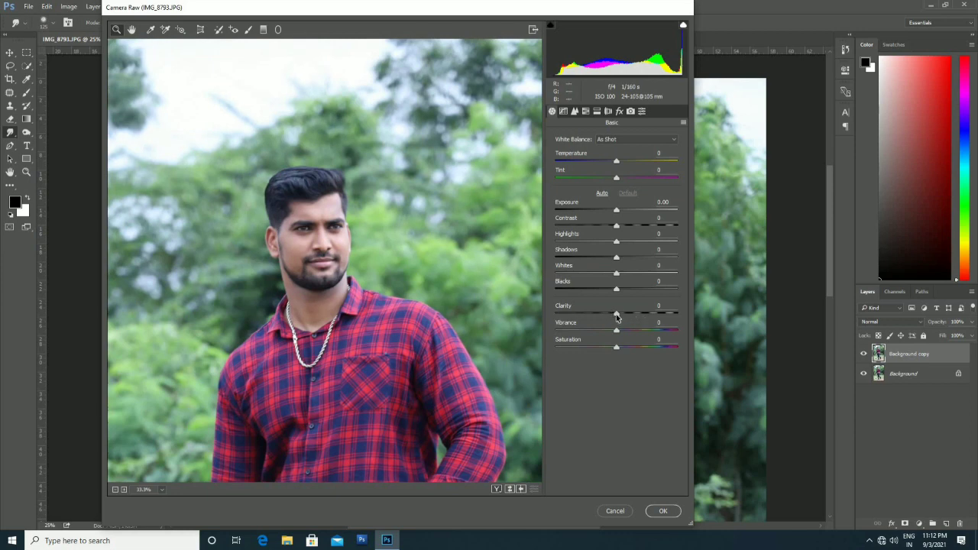
drag(637, 312, 637, 313)
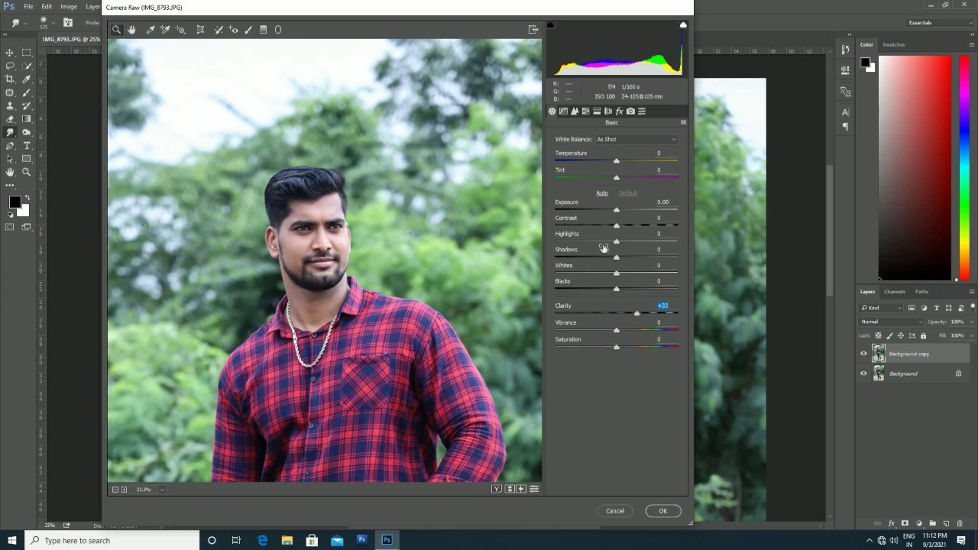
drag(617, 228, 627, 232)
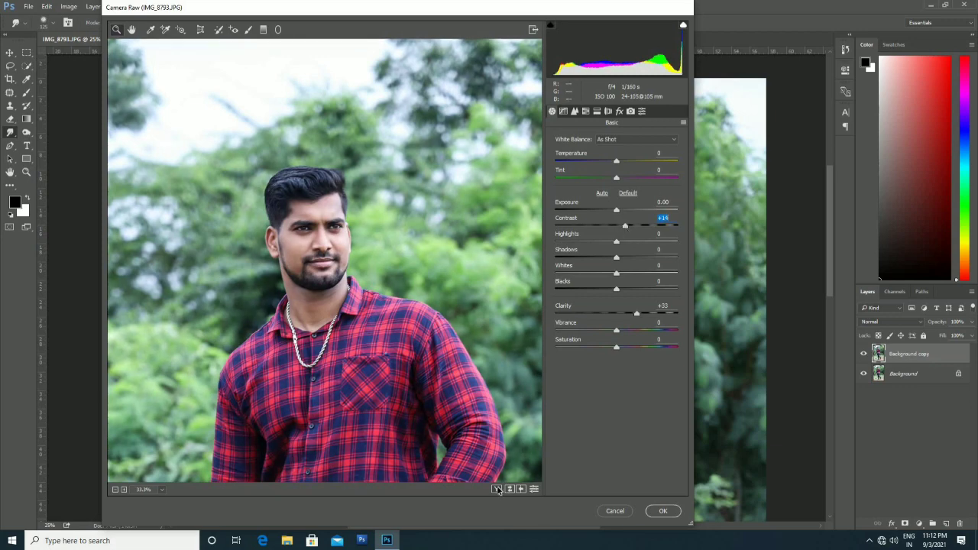
Show the photo in a side-by-side before/after view and set Shadows to -8 and Blacks to +3.
key(q)
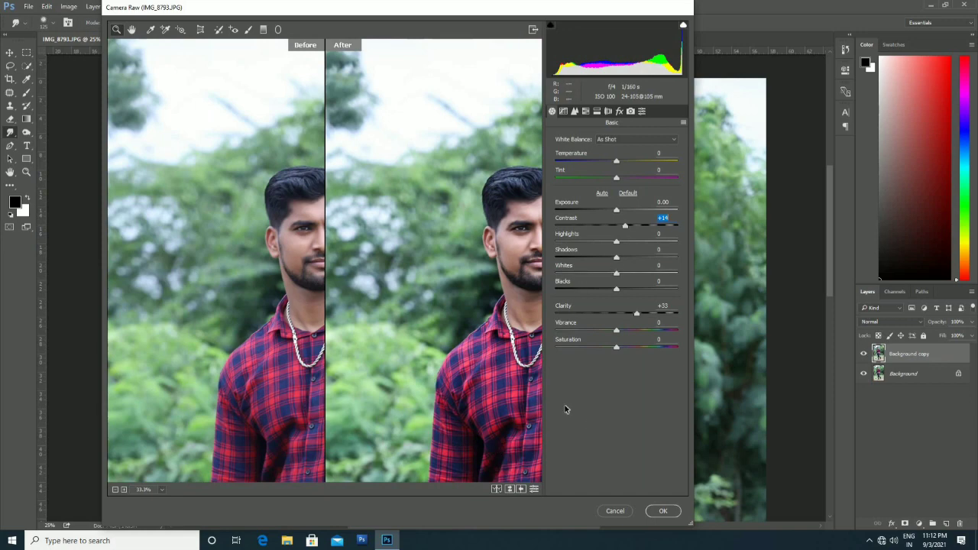
drag(476, 324, 413, 306)
drag(618, 262, 614, 291)
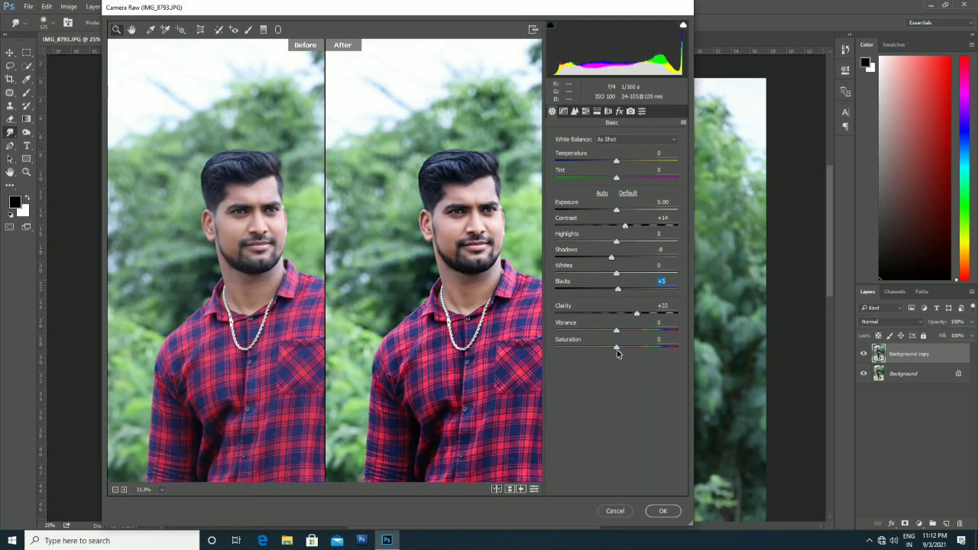
Boost the photo's colours by setting Vibrance to +49 and Saturation to +32.
drag(642, 349, 617, 348)
text(0)
key(ctrl+minus)
key(ctrl+minus)
key(ctrl+minus)
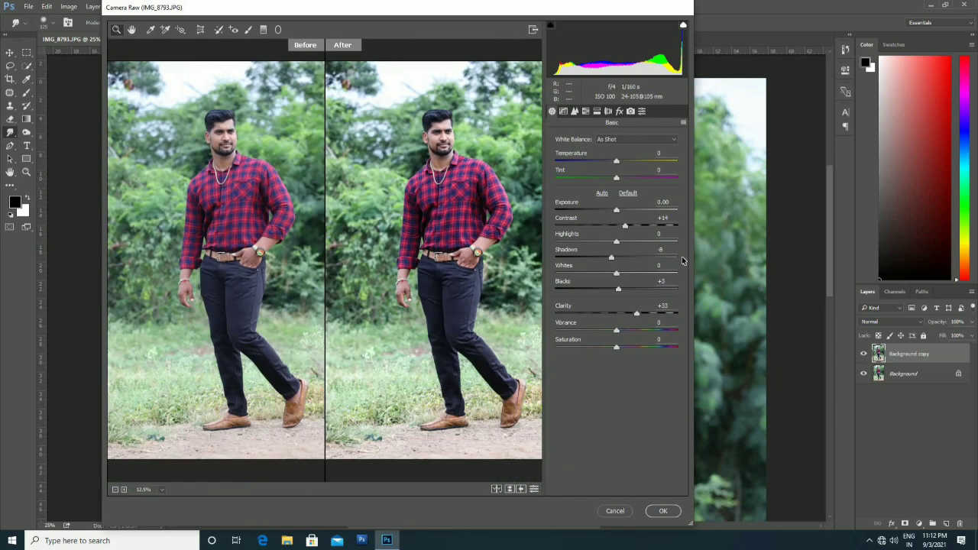
drag(618, 334, 647, 336)
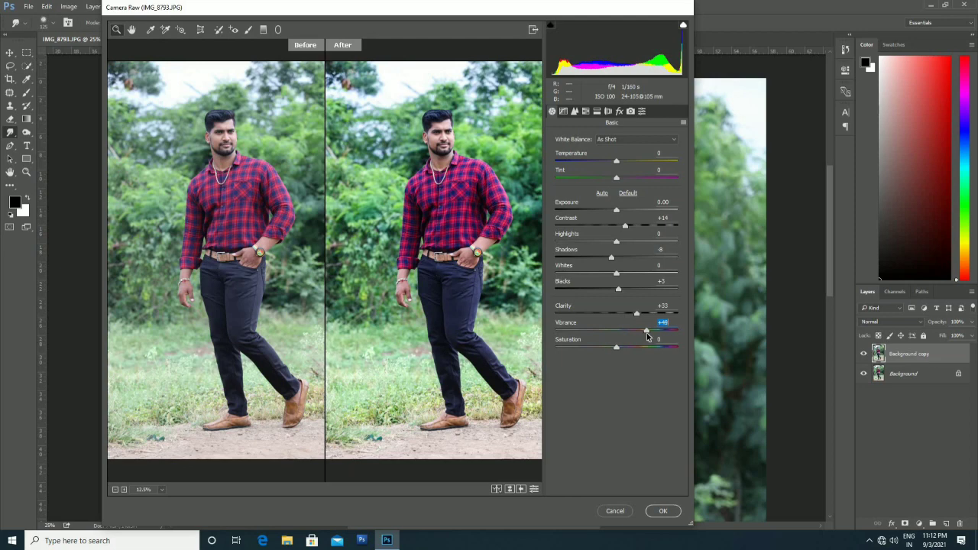
drag(647, 337, 643, 358)
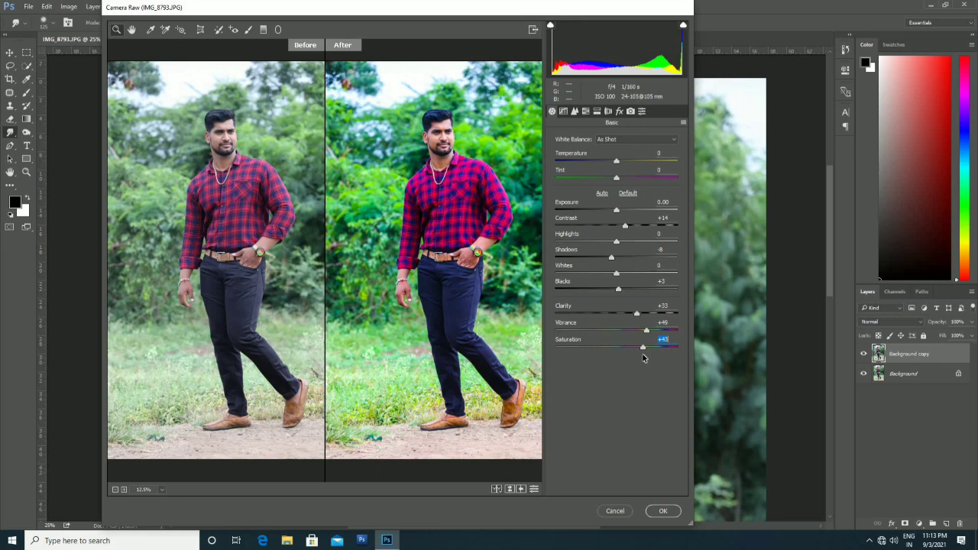
mouse_move(641, 358)
mouse_down()
mouse_move(619, 356)
mouse_move(640, 359)
mouse_up()
Adjust the HSL saturation of individual colours, setting Greens to +9, Yellows to +3 and Blues to -55.
click(448, 135)
click(444, 143)
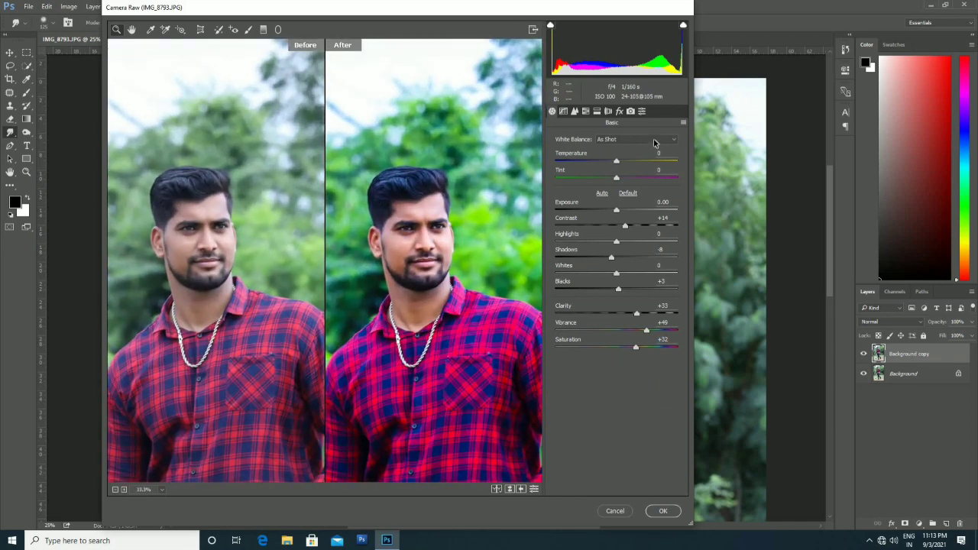
click(586, 112)
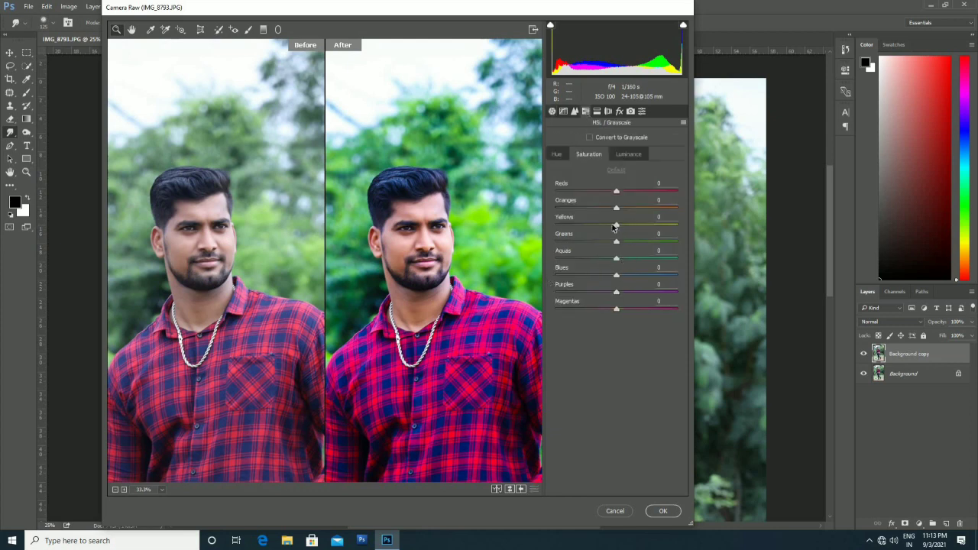
mouse_move(617, 243)
mouse_down()
mouse_move(578, 245)
mouse_move(627, 252)
mouse_up()
key(Down)
key(Down)
key(Down)
key(Down)
key(Down)
key(Down)
key(Down)
mouse_move(600, 232)
mouse_down()
mouse_move(574, 236)
mouse_move(626, 239)
mouse_move(603, 243)
mouse_up()
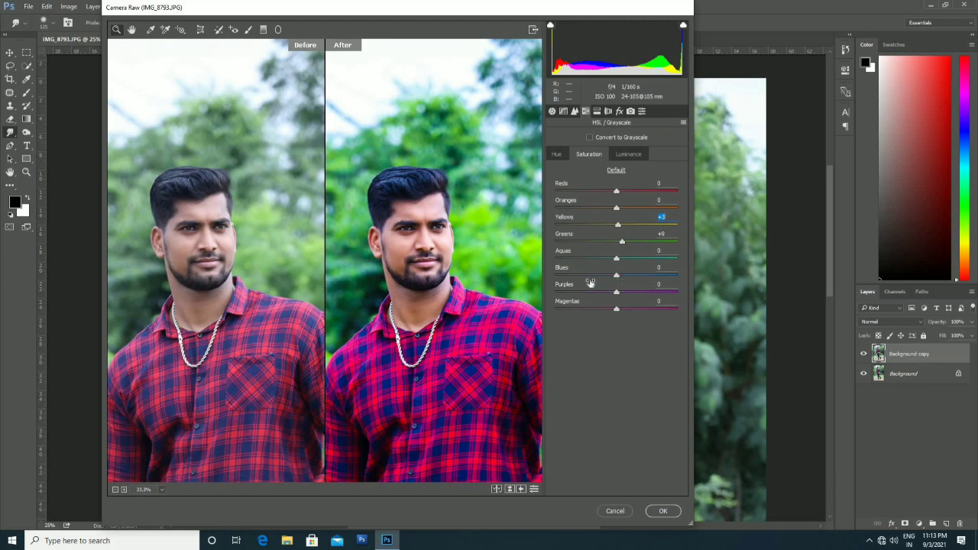
drag(658, 279, 584, 278)
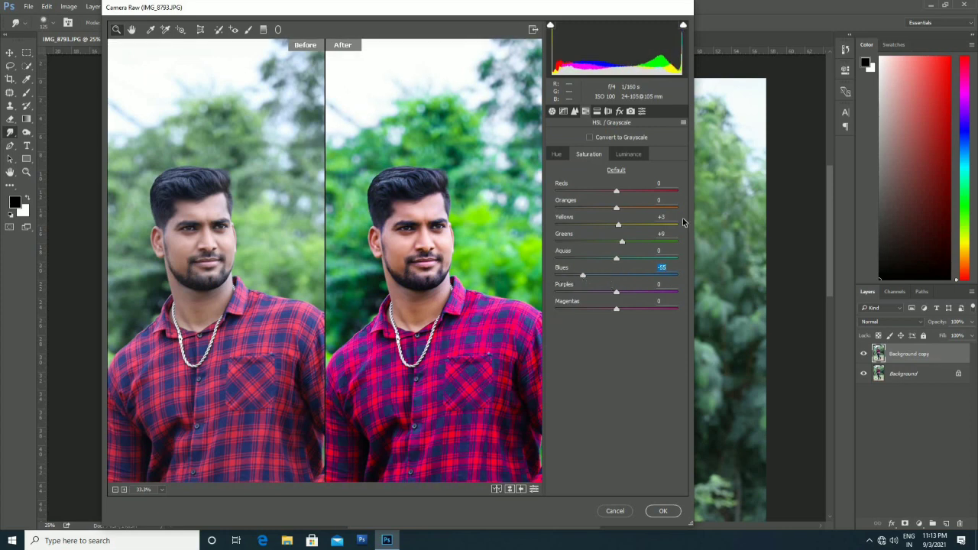
Reduce Vibrance to +43 in the basic adjustments and check the whole photo.
click(558, 155)
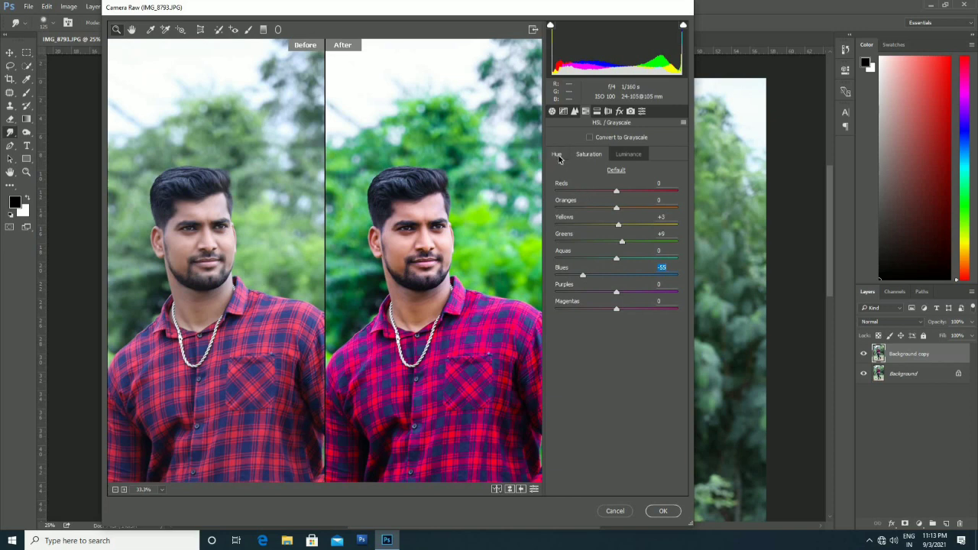
click(551, 112)
mouse_move(634, 333)
mouse_down()
mouse_move(624, 335)
mouse_move(644, 335)
mouse_up()
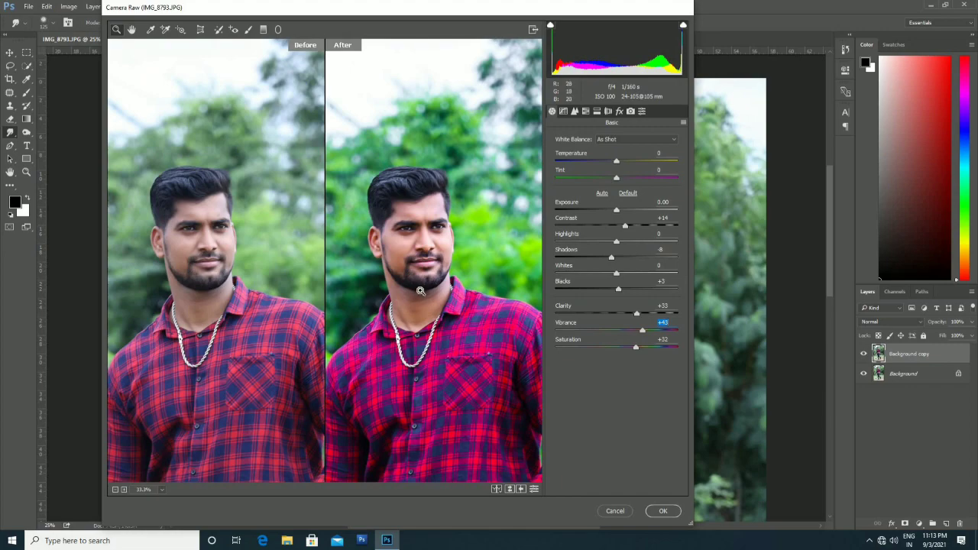
key(ctrl+minus)
key(ctrl+minus)
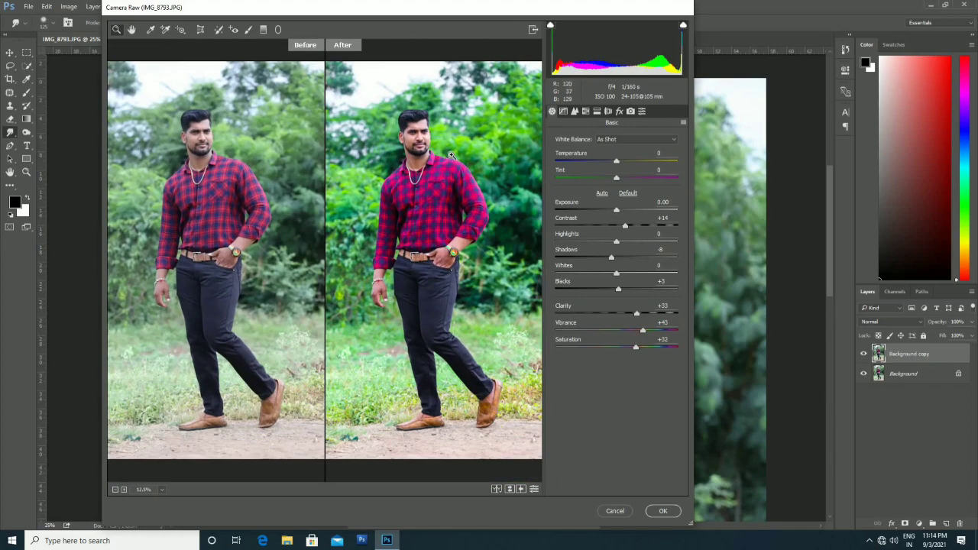
Test a shift of the Oranges hue and set the Oranges saturation to -5.
click(415, 139)
click(495, 167)
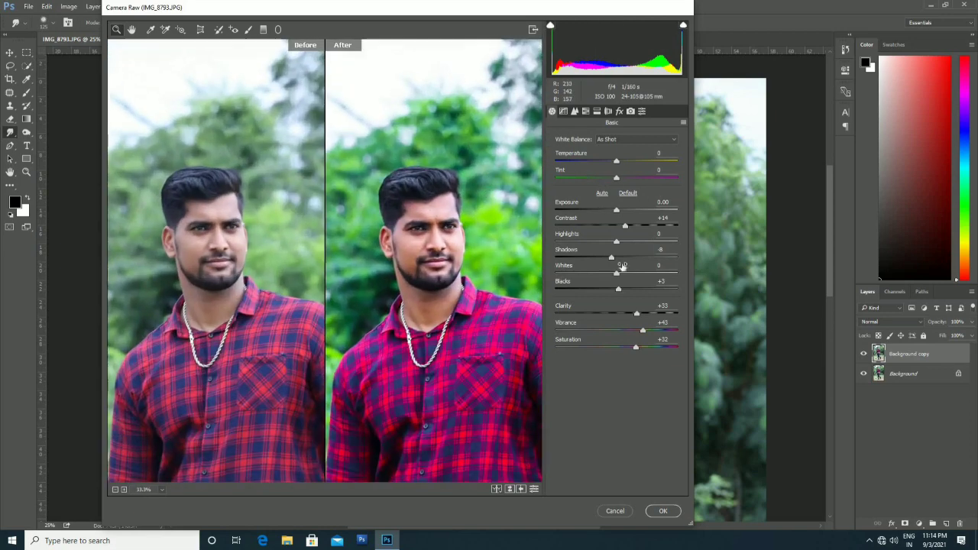
click(585, 112)
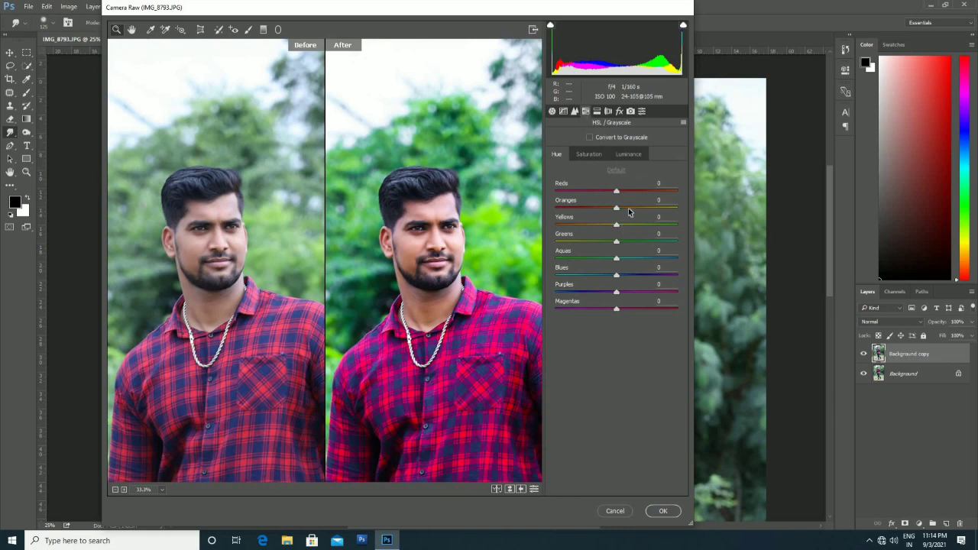
mouse_move(634, 208)
mouse_down()
mouse_move(619, 208)
mouse_move(630, 207)
mouse_up()
click(589, 154)
mouse_move(619, 211)
mouse_down()
mouse_move(638, 210)
mouse_move(601, 211)
mouse_move(623, 214)
mouse_up()
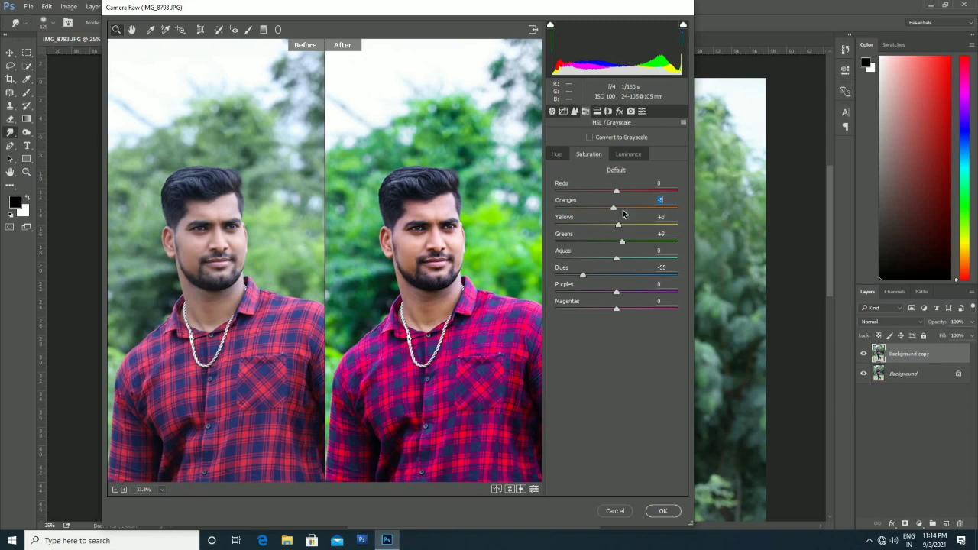
Set the HSL luminance of Oranges to +6, Purples to +3 and Blues to -29.
click(636, 155)
mouse_move(617, 211)
mouse_down()
mouse_move(601, 211)
mouse_move(625, 219)
mouse_move(612, 221)
mouse_up()
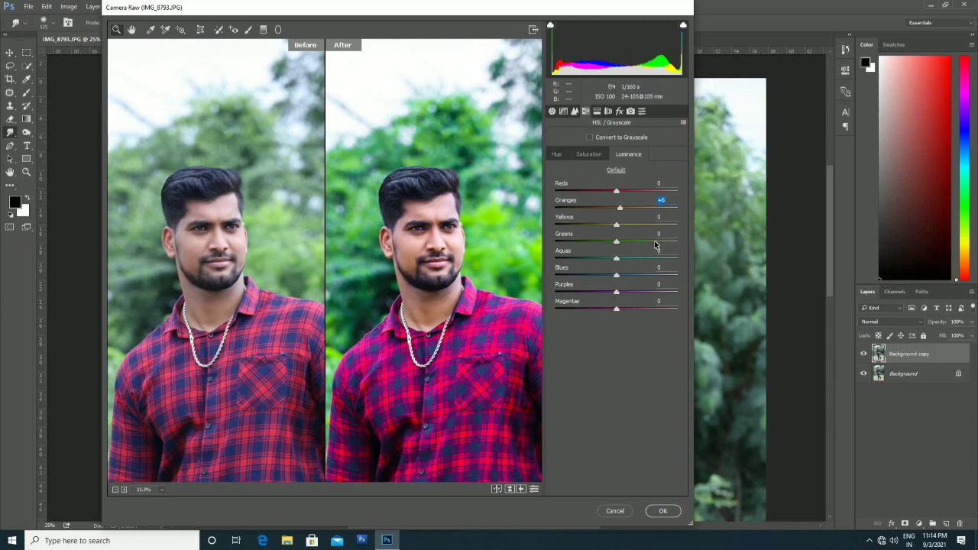
drag(617, 295, 589, 280)
click(598, 277)
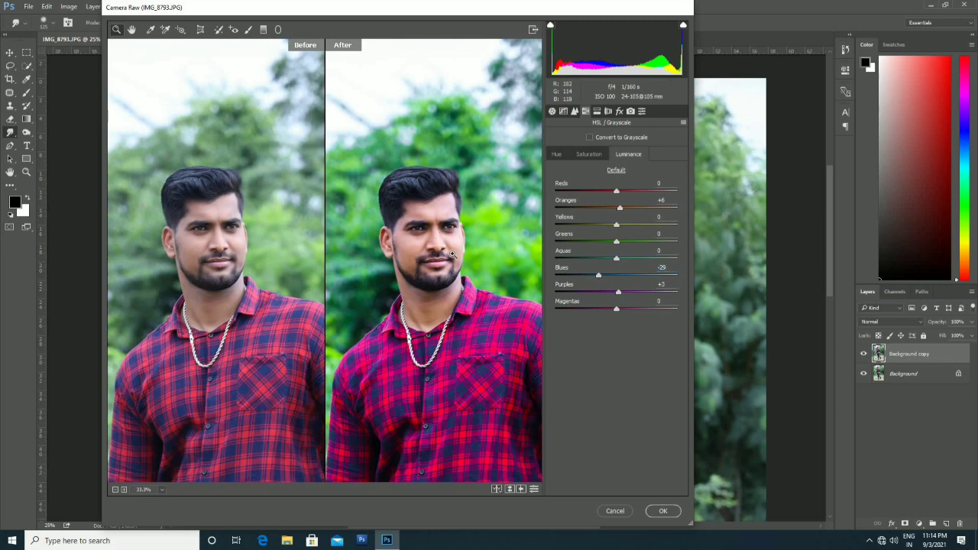
Brighten the man's skin tones by raising the Oranges luminance to +29.
click(443, 234)
drag(430, 308, 457, 279)
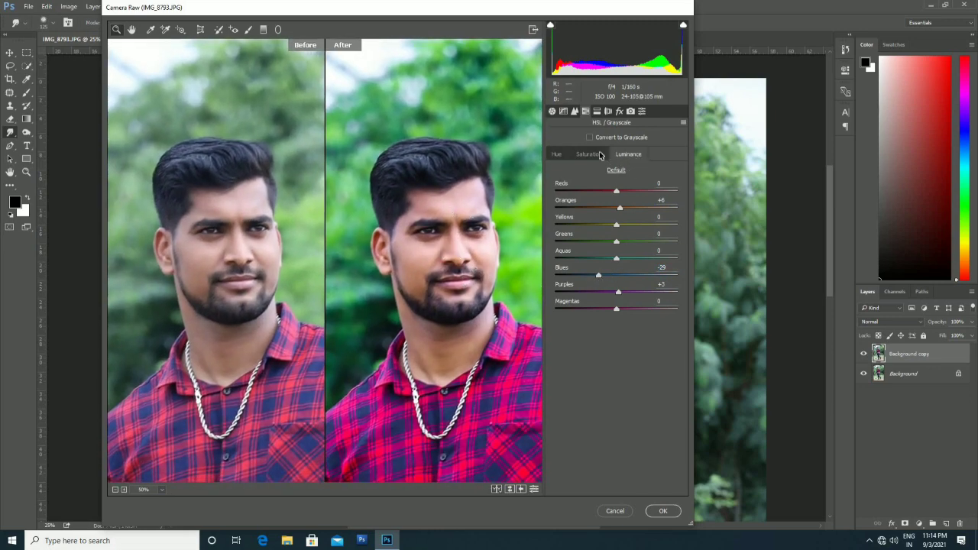
drag(620, 208, 637, 220)
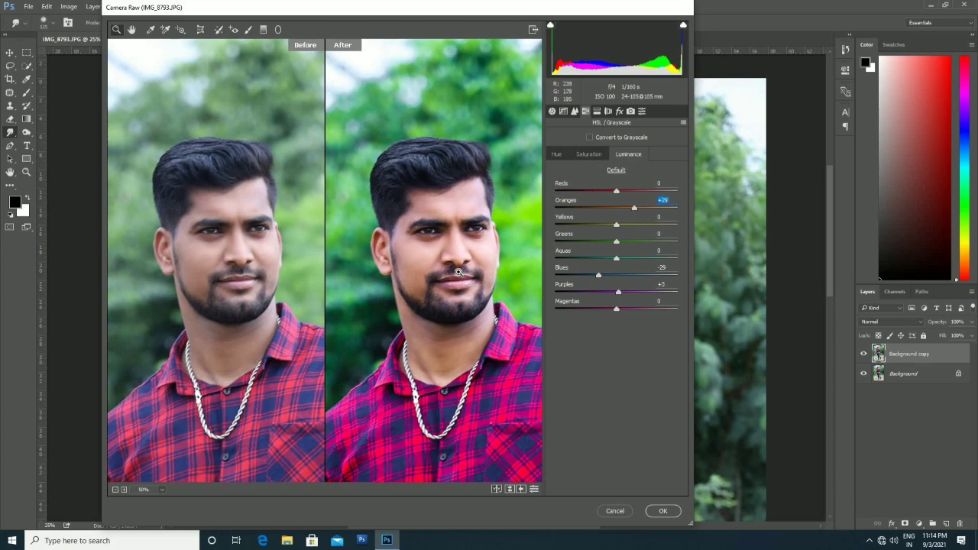
Set the Dehaze amount to +17 in the Camera Raw effects.
scroll(457, 269, down, 3)
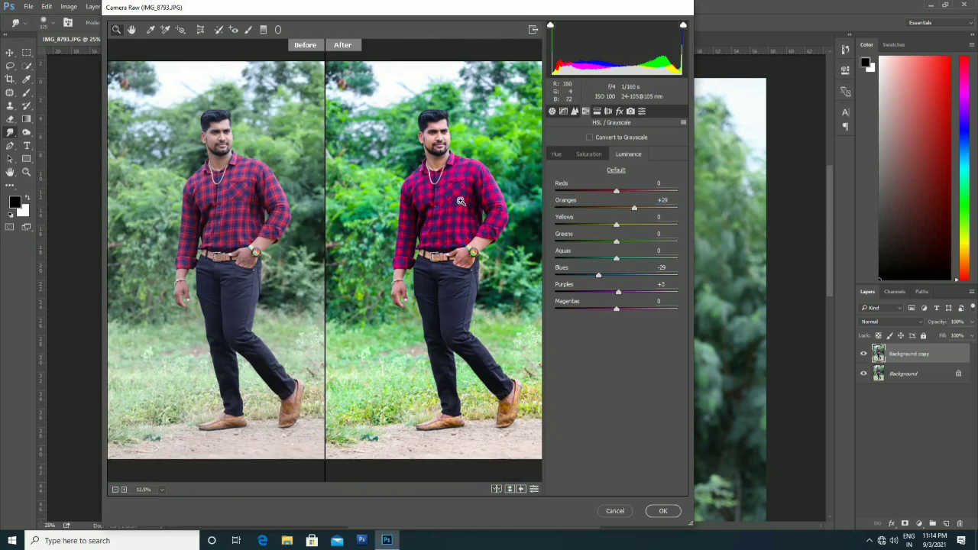
scroll(462, 200, up, 2)
scroll(469, 187, down, 1)
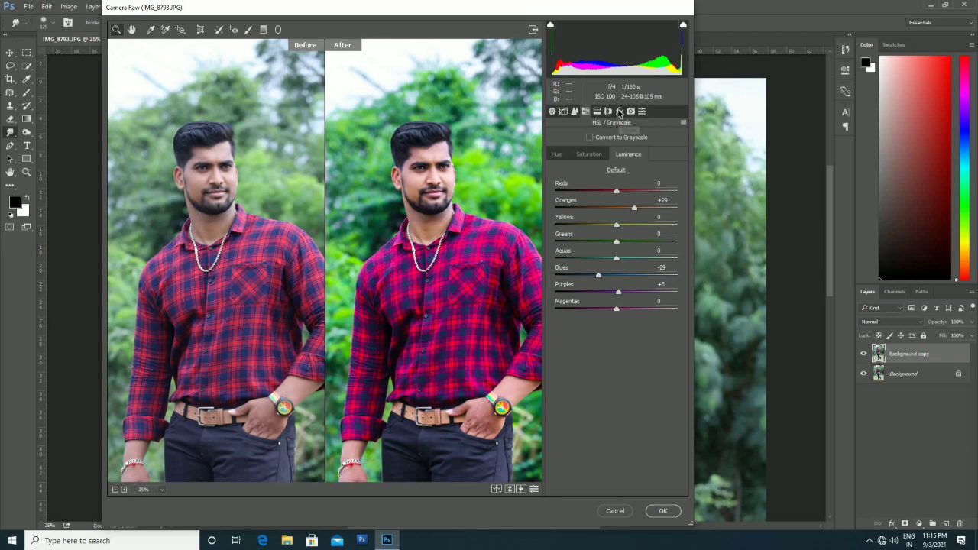
click(620, 112)
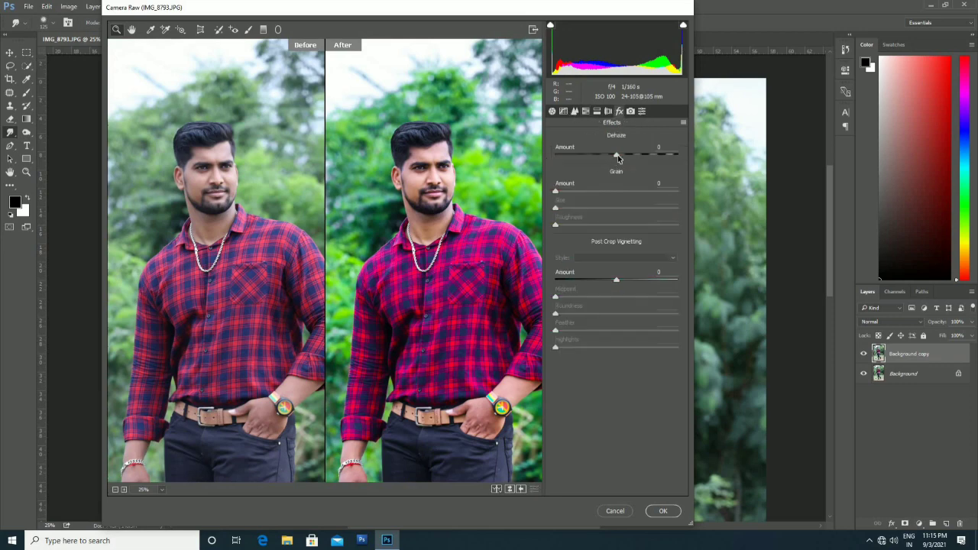
drag(625, 158, 629, 158)
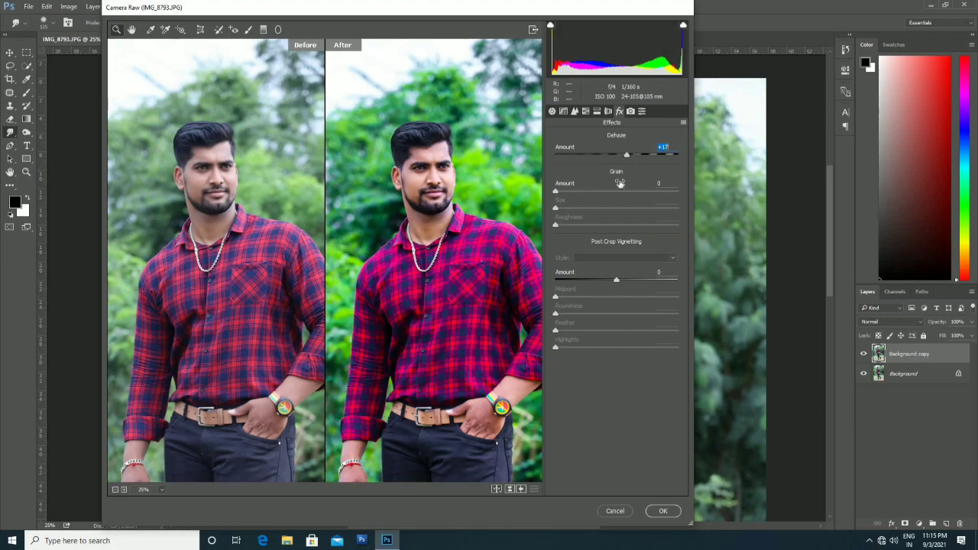
Darken the photo's edges with a Post Crop Vignetting amount of -35.
key(ctrl+minus)
key(ctrl+minus)
key(ctrl+minus)
key(ctrl+minus)
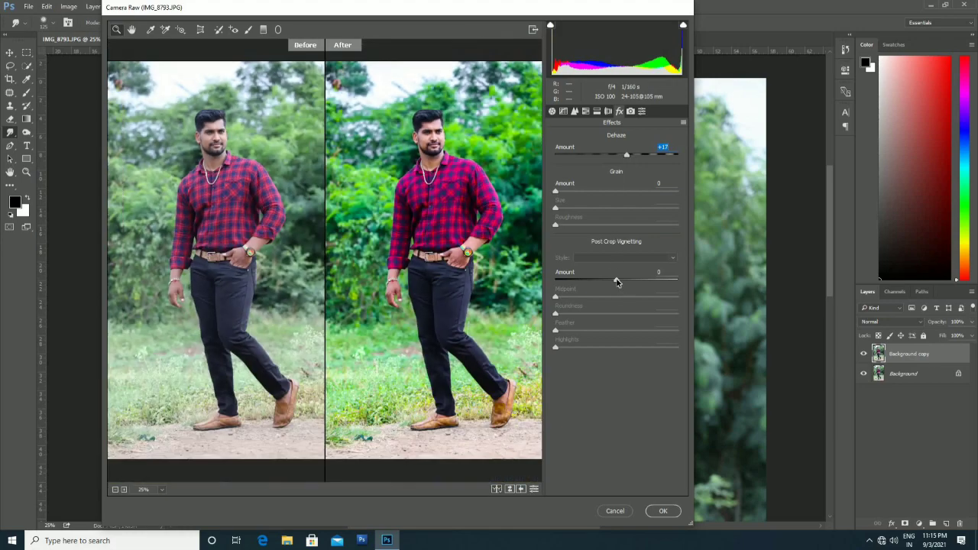
key(ctrl+plus)
key(ctrl+minus)
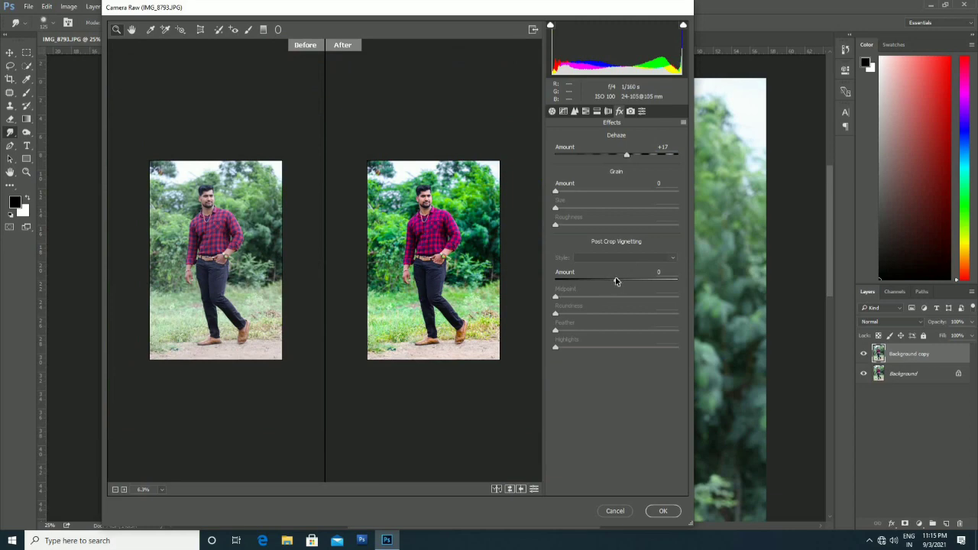
key(ctrl+plus)
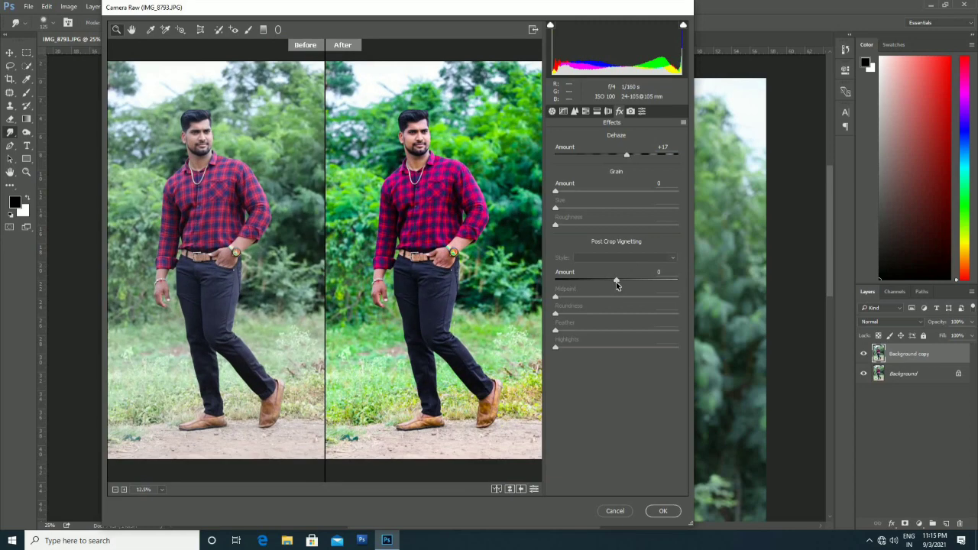
drag(615, 282, 595, 280)
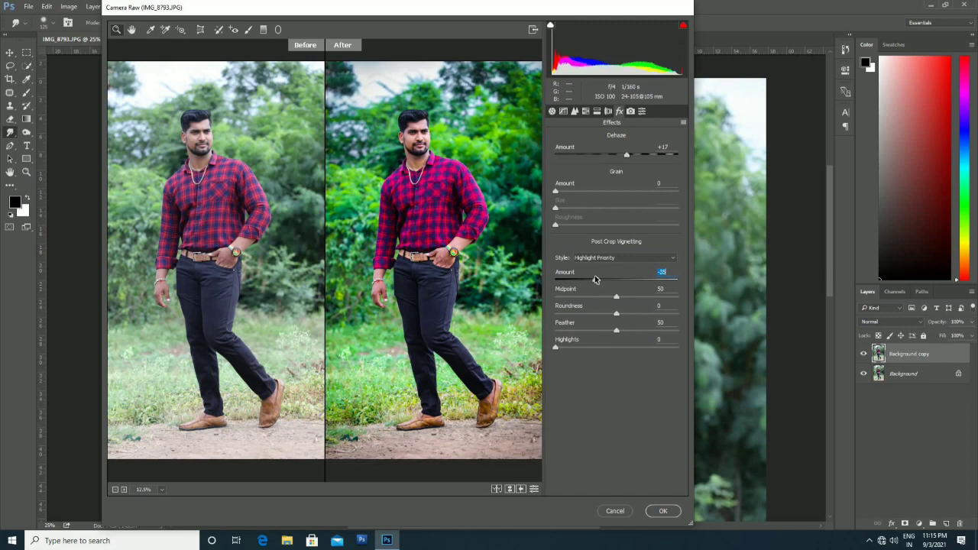
Set Vibrance to +55 and Saturation to +10 in the Basic adjustments, then apply the Camera Raw Filter.
key(ctrl+minus)
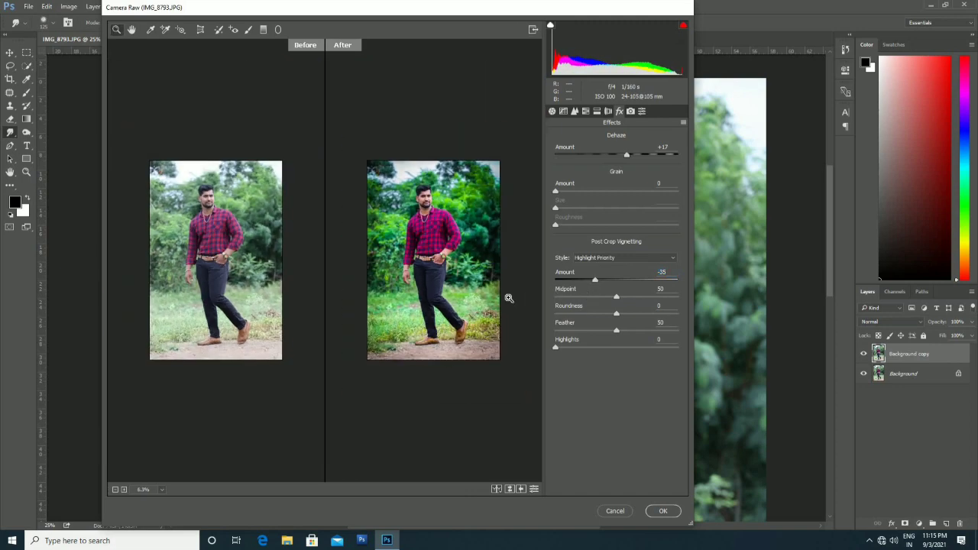
key(ctrl+plus)
key(ctrl+plus)
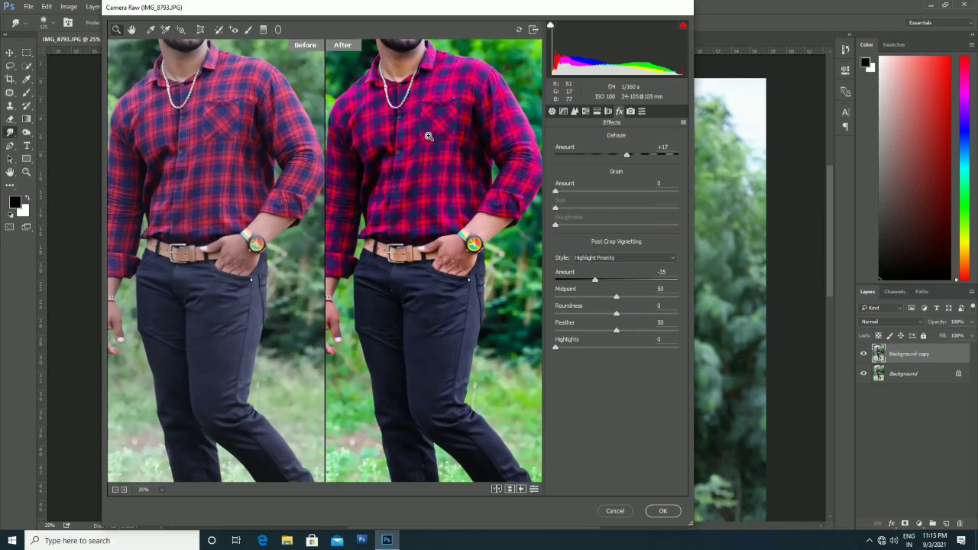
key(ctrl+plus)
key(ctrl+plus)
drag(430, 158, 465, 391)
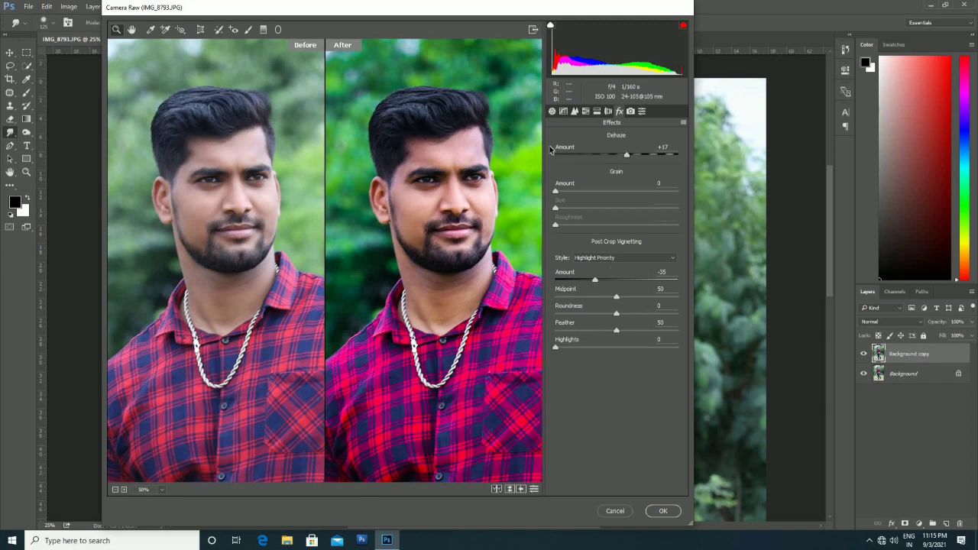
click(553, 112)
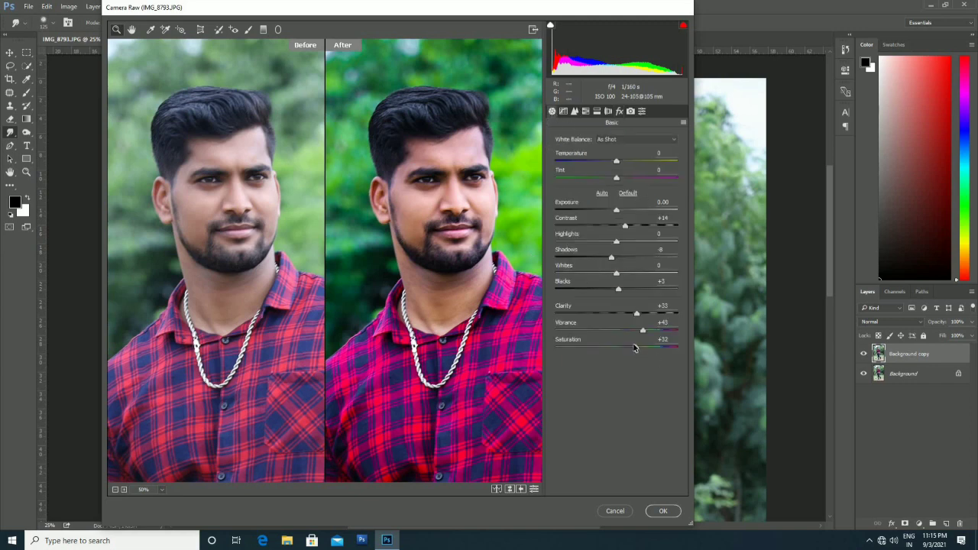
mouse_move(643, 329)
mouse_down()
mouse_move(616, 332)
mouse_move(646, 337)
mouse_move(625, 353)
mouse_move(654, 337)
mouse_up()
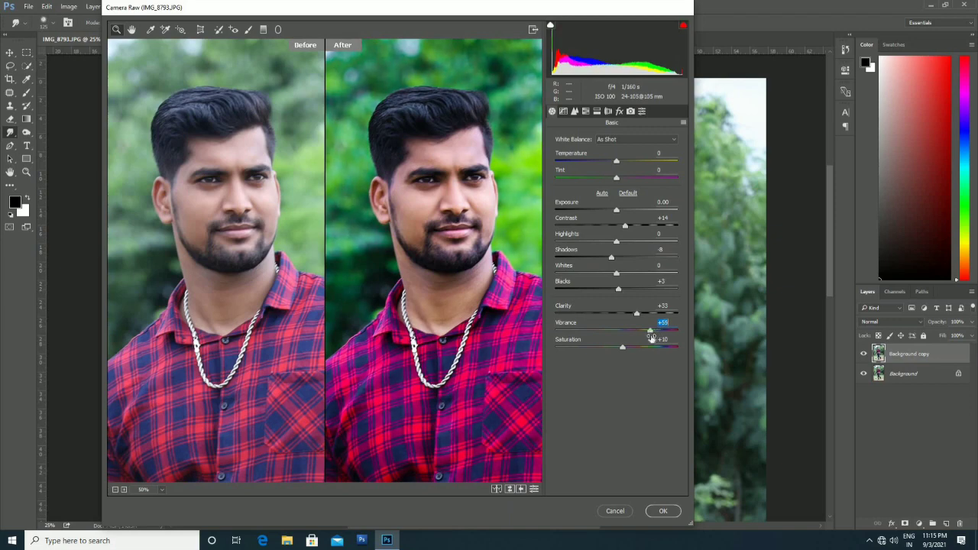
scroll(480, 283, down, 4)
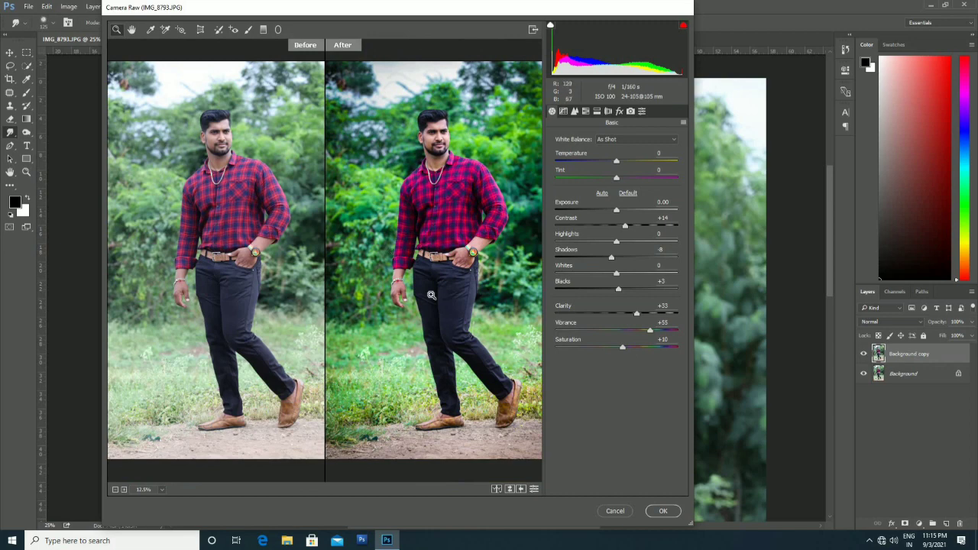
click(663, 512)
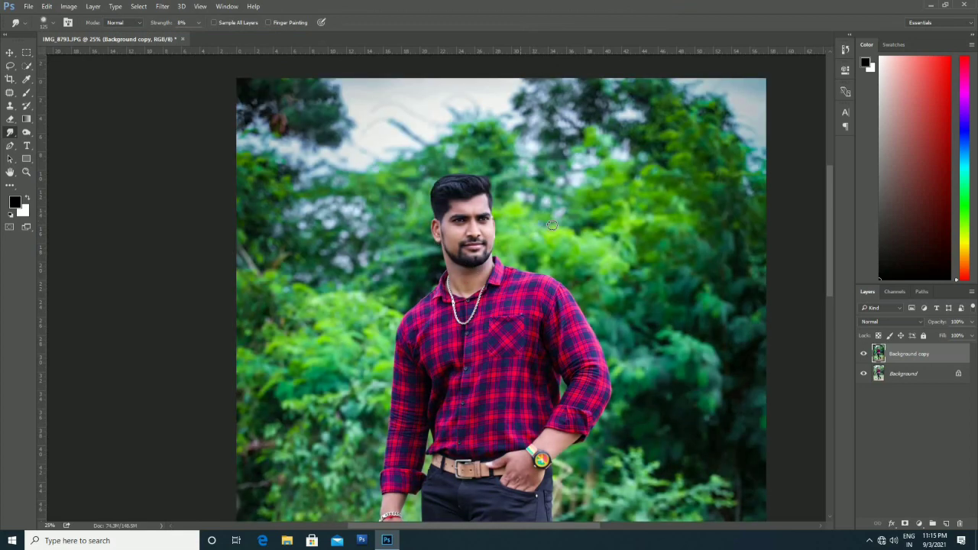
Select the skin of the man's face and neck with the Quick Selection tool.
key(ctrl+minus)
key(ctrl+minus)
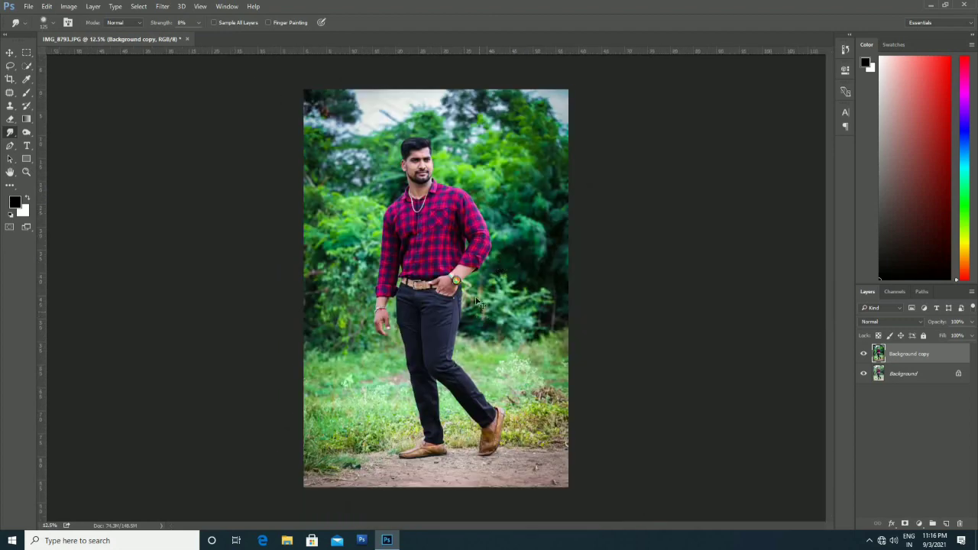
key(ctrl+plus)
drag(427, 145, 427, 175)
key(ctrl+plus)
key(ctrl+plus)
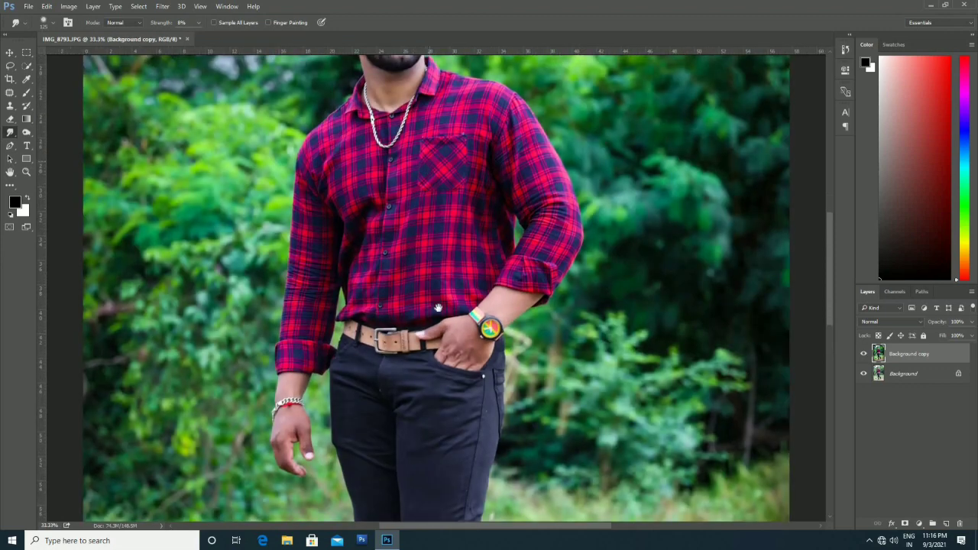
drag(438, 308, 448, 461)
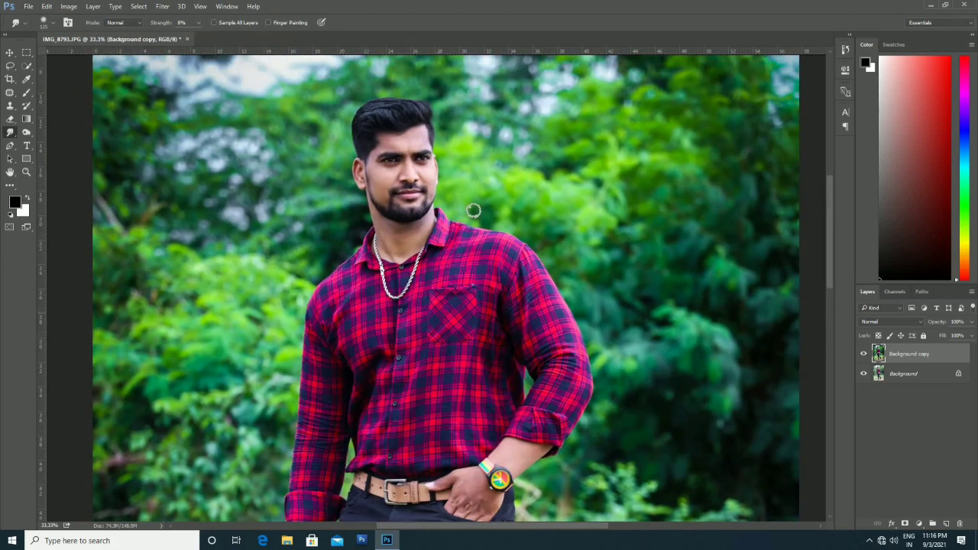
click(28, 68)
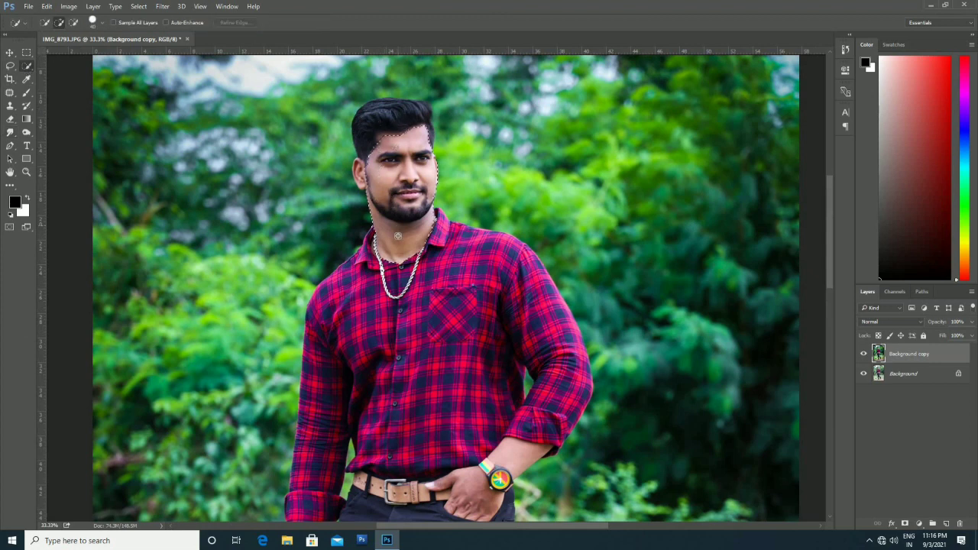
Feather the skin selection and brighten it slightly with Curves, raising the midtones from input 124 to about output 136.
right_click(403, 142)
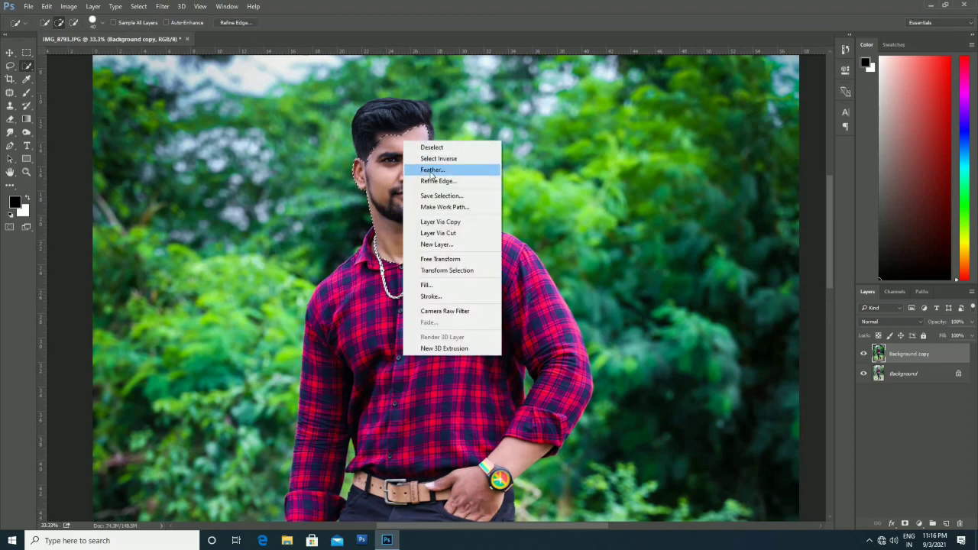
click(432, 169)
click(534, 182)
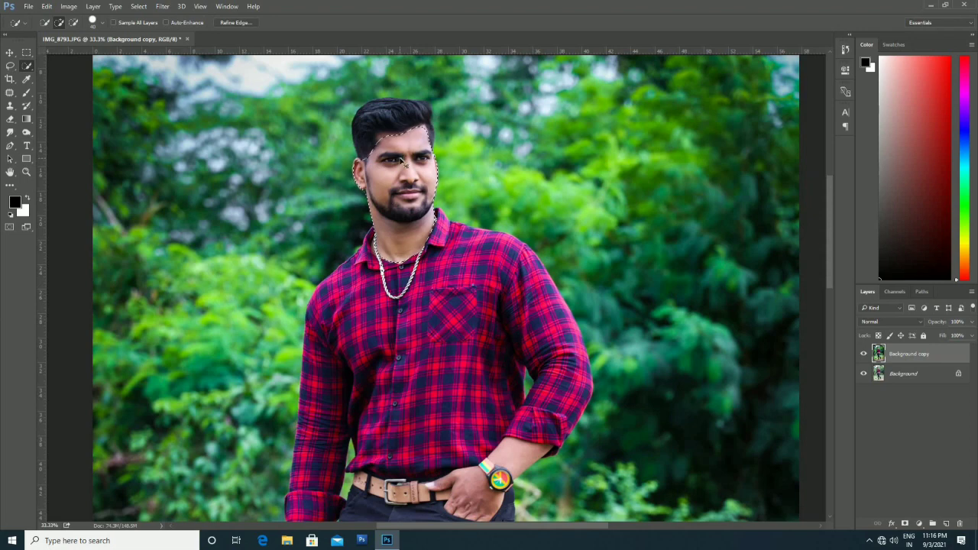
key(ctrl+m)
drag(674, 242, 670, 241)
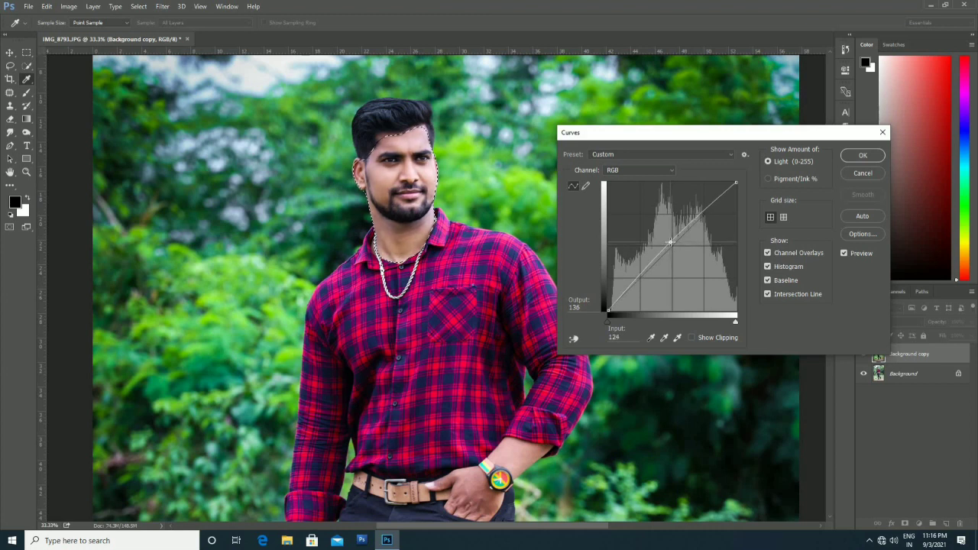
drag(670, 240, 670, 242)
click(853, 156)
Apply Selective Color to the selected skin with Black at -12% for Reds and increased Cyan for Blacks, then deselect.
click(68, 6)
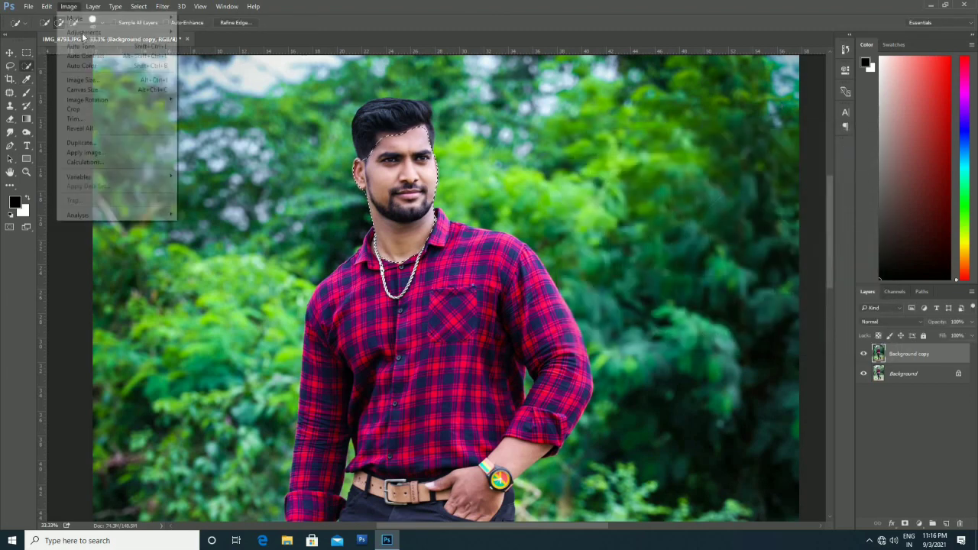
mouse_move(88, 35)
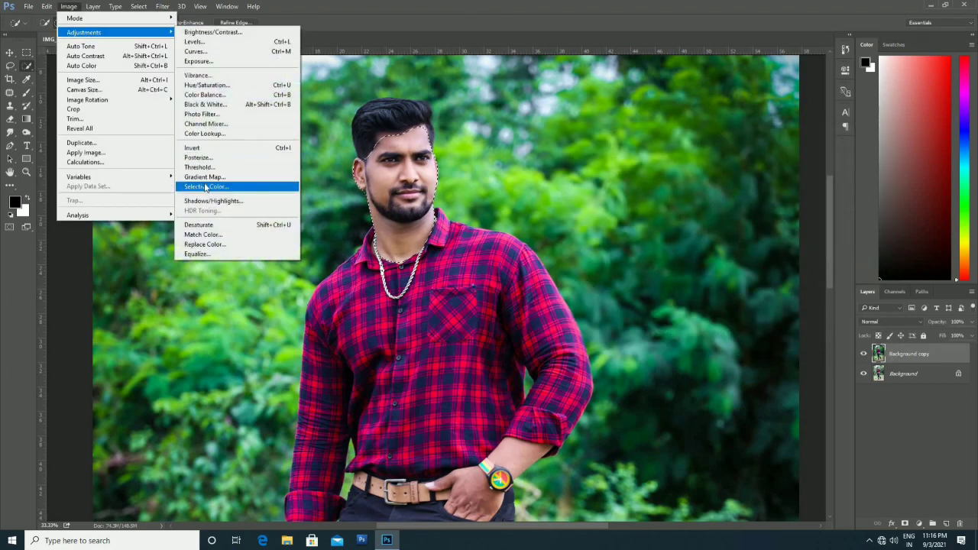
click(207, 187)
drag(646, 243, 643, 245)
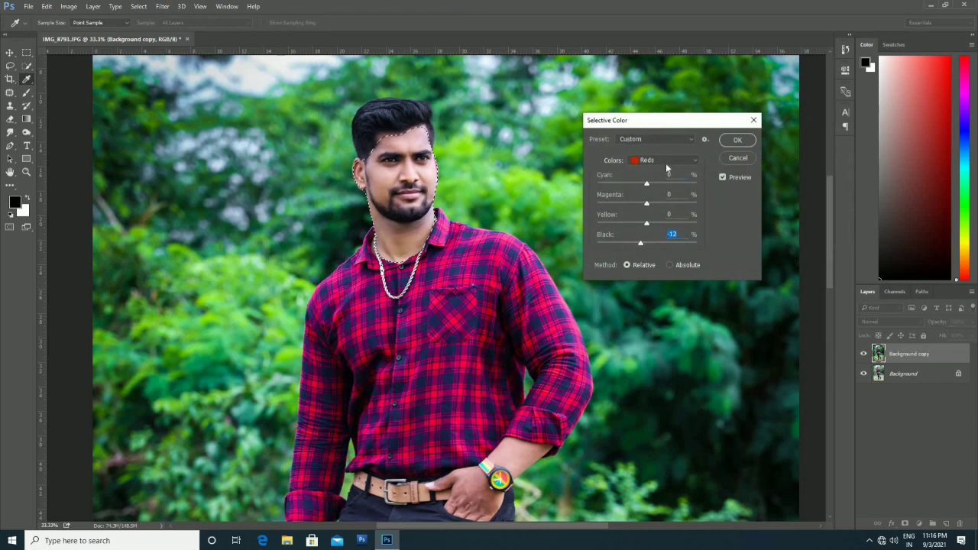
click(663, 159)
click(639, 249)
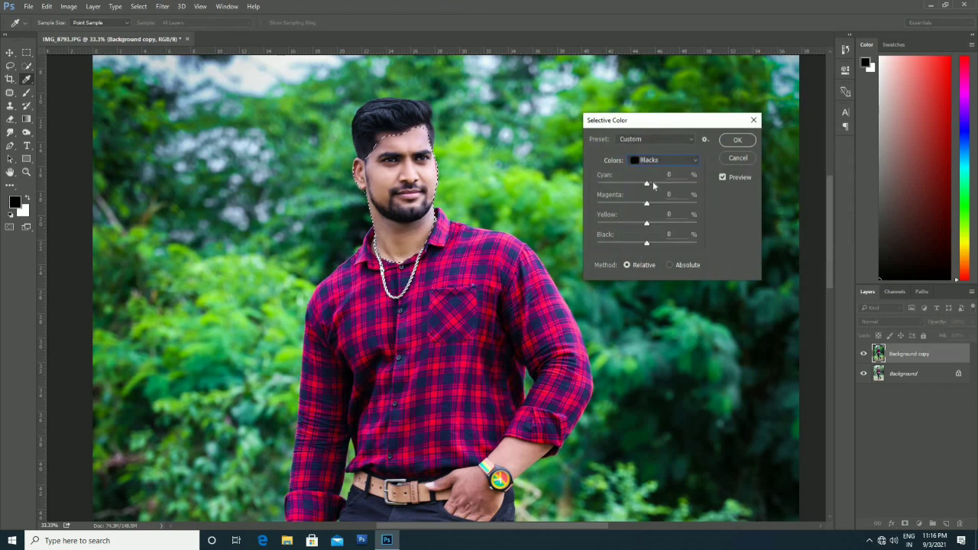
mouse_move(647, 183)
mouse_down()
mouse_move(684, 185)
mouse_move(661, 187)
mouse_up()
click(738, 140)
right_click(437, 151)
click(437, 151)
Add a Selective Color adjustment layer over the photo and set Cyan to +5% for Blacks.
key(ctrl+minus)
key(ctrl+minus)
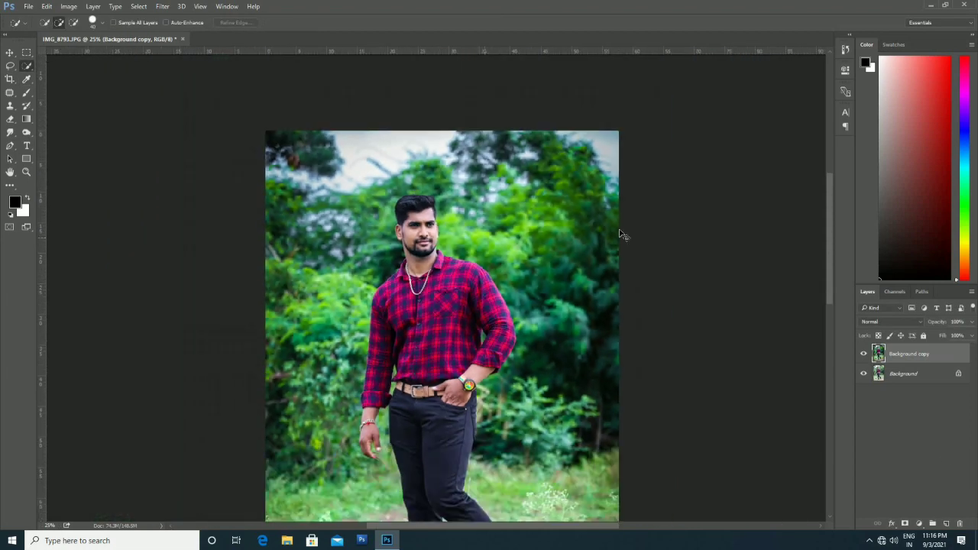
click(919, 525)
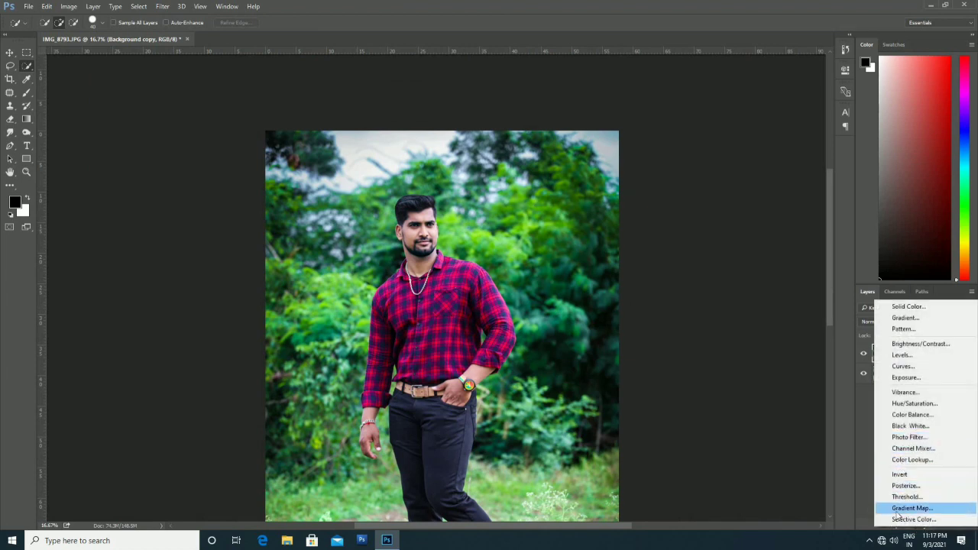
click(914, 519)
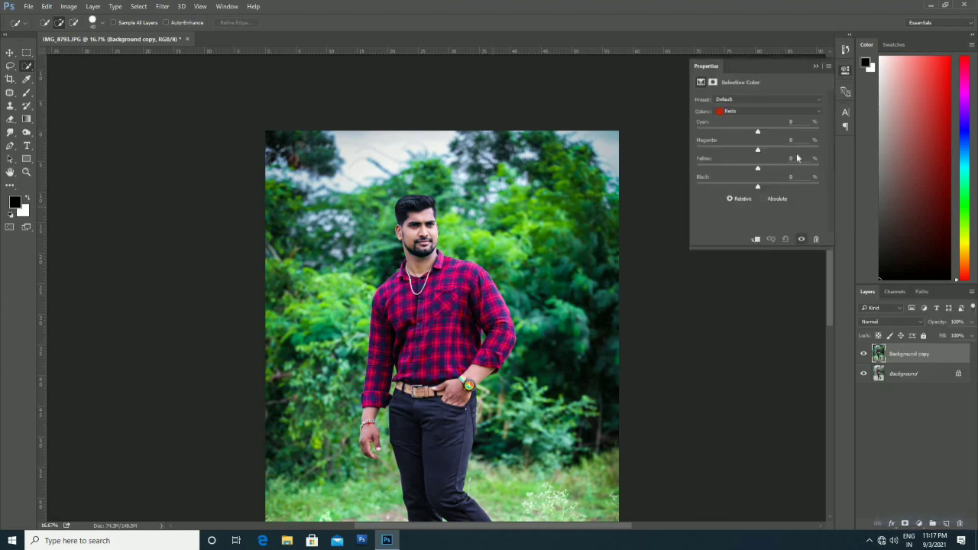
click(750, 108)
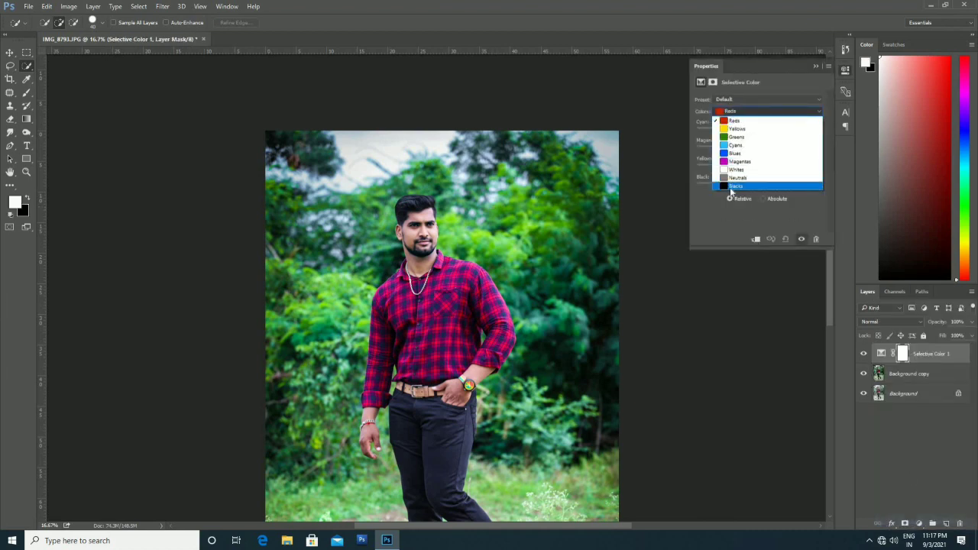
click(761, 187)
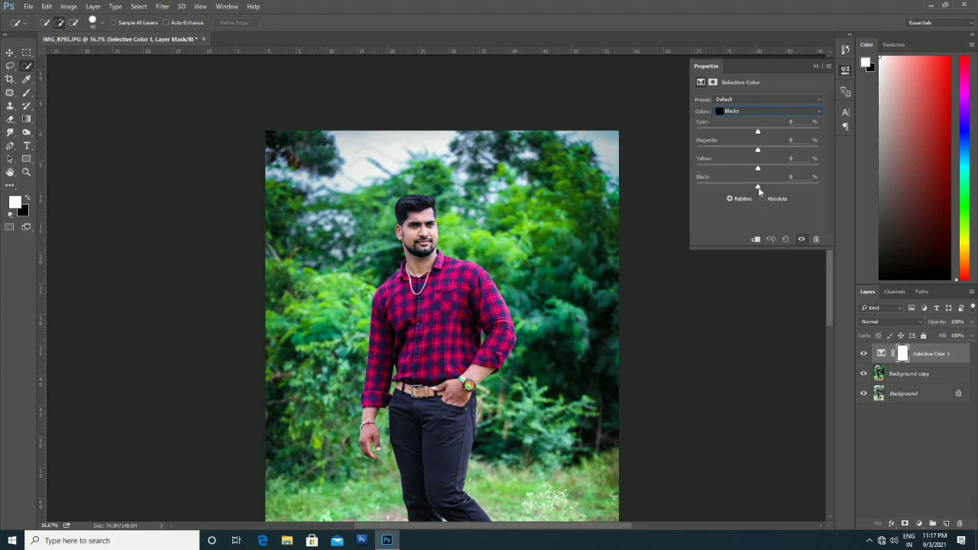
drag(758, 132, 794, 132)
drag(728, 133, 756, 136)
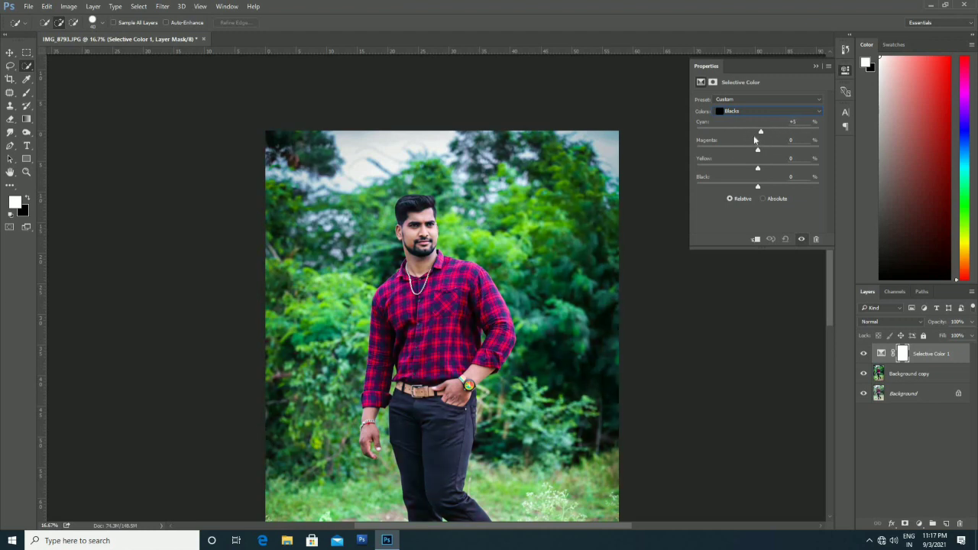
click(845, 70)
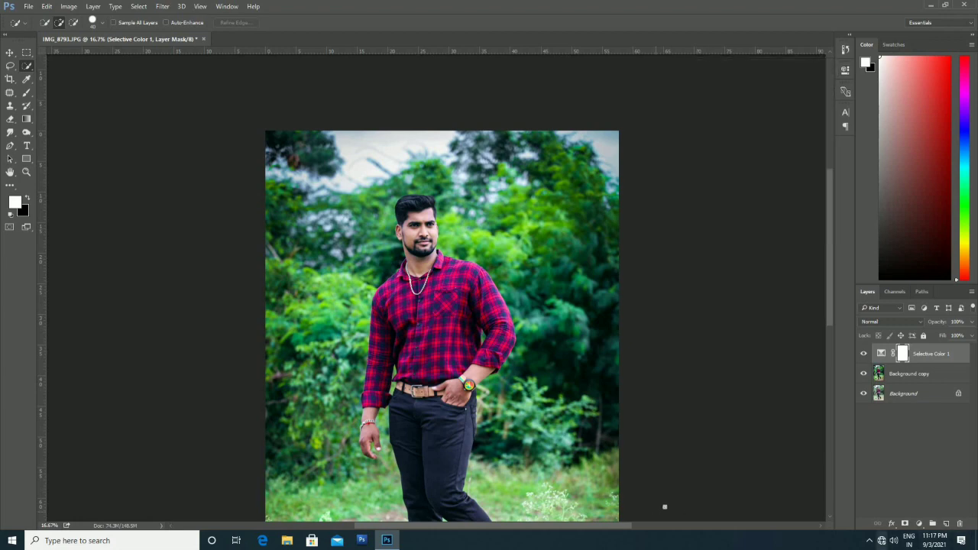
Flatten all layers of the retouched photo into the Background.
key(ctrl+minus)
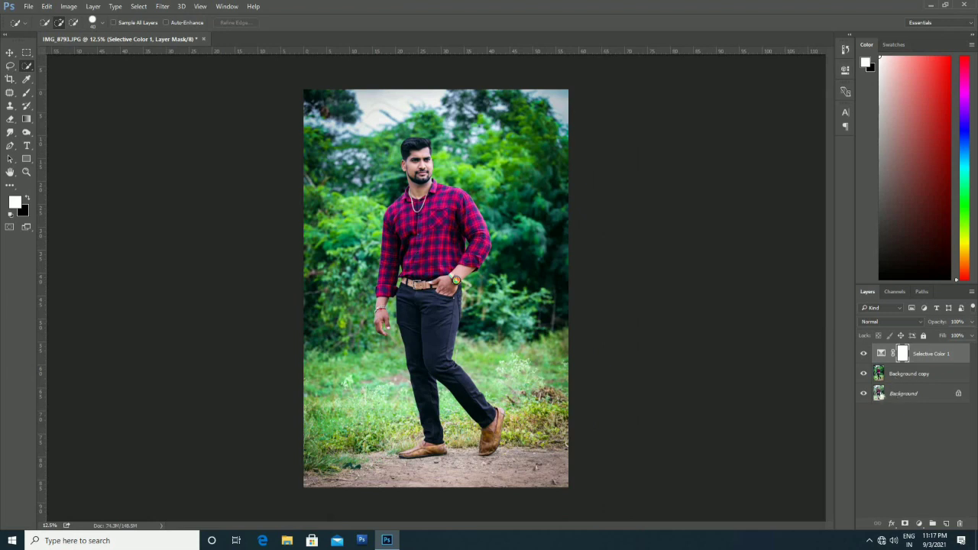
click(904, 395)
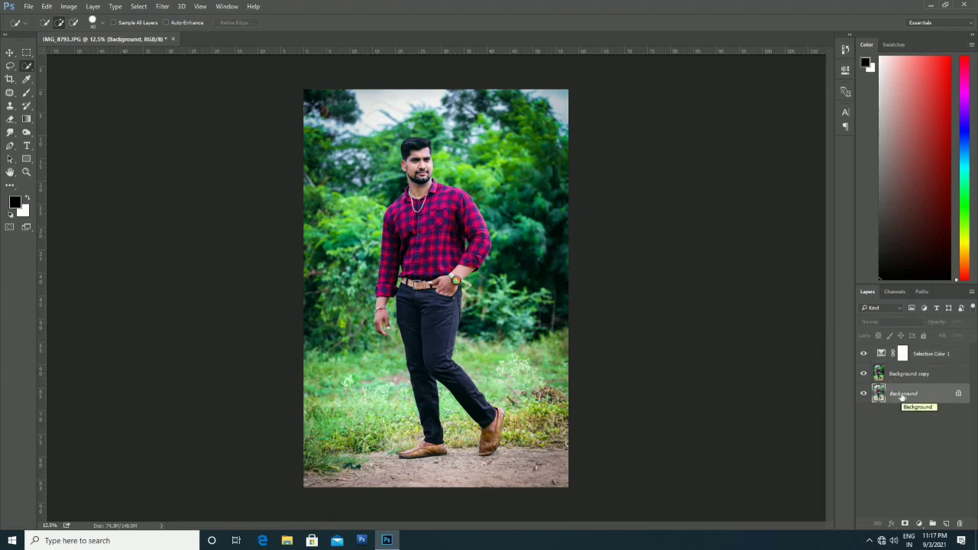
right_click(903, 396)
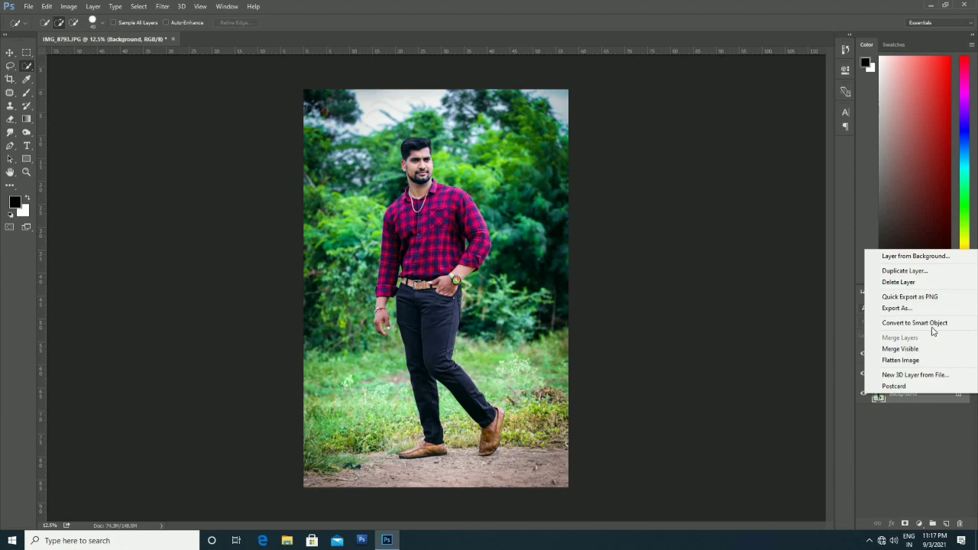
click(904, 357)
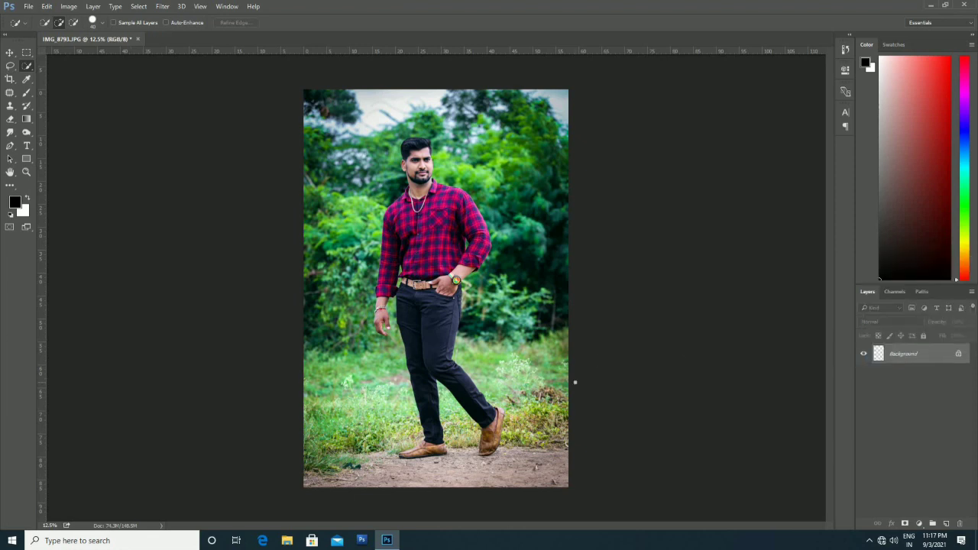
Save the photo as JPEG IMG_8793 in the New folder, replacing the existing file, with quality 12 Maximum and Baseline ("Standard").
click(27, 8)
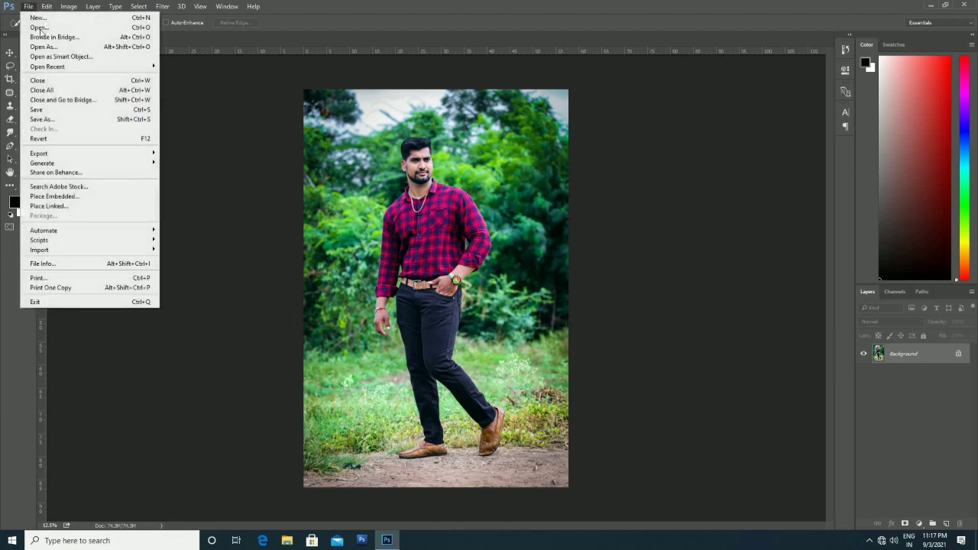
click(42, 119)
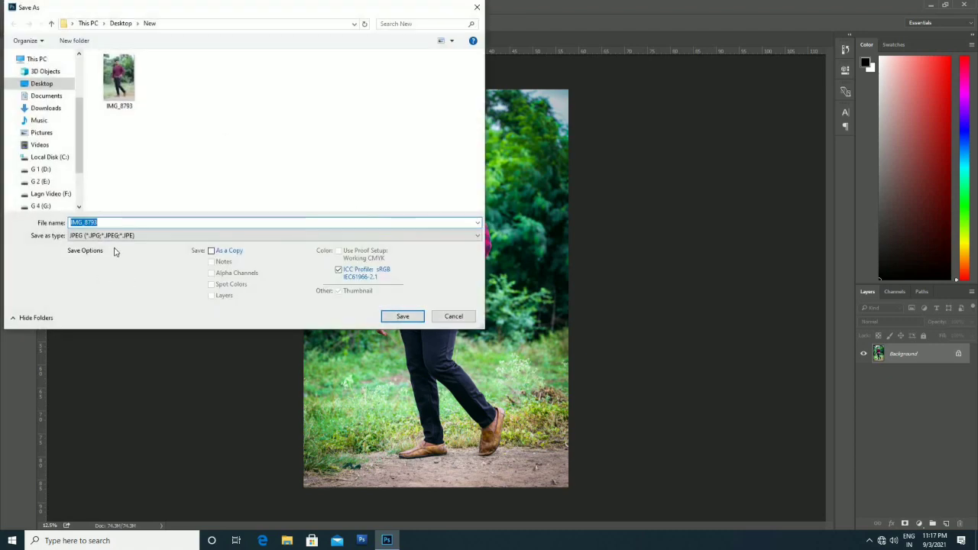
click(403, 317)
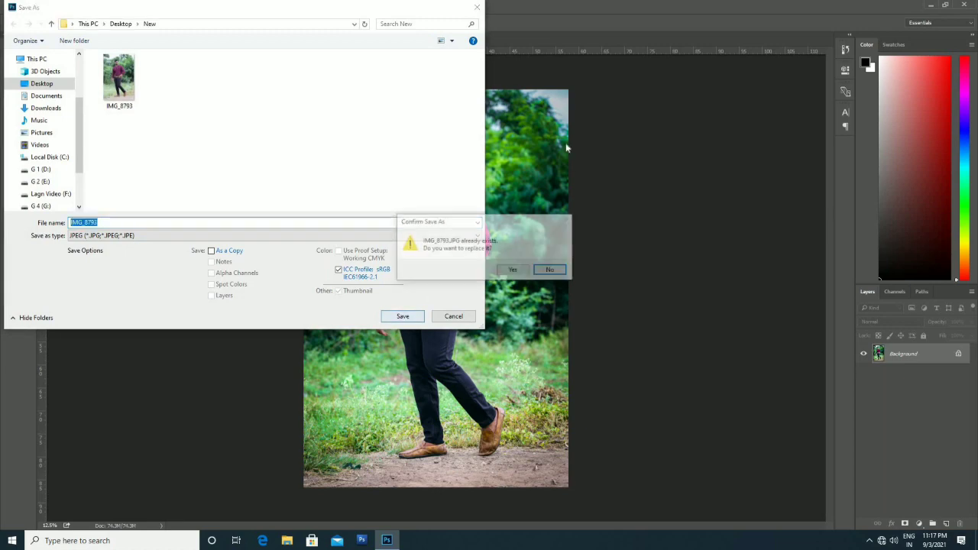
click(514, 271)
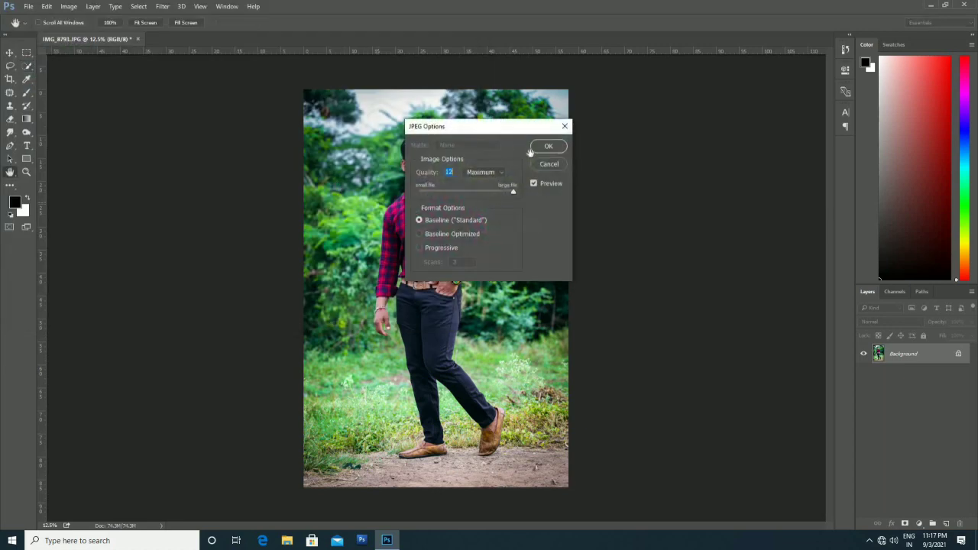
click(548, 146)
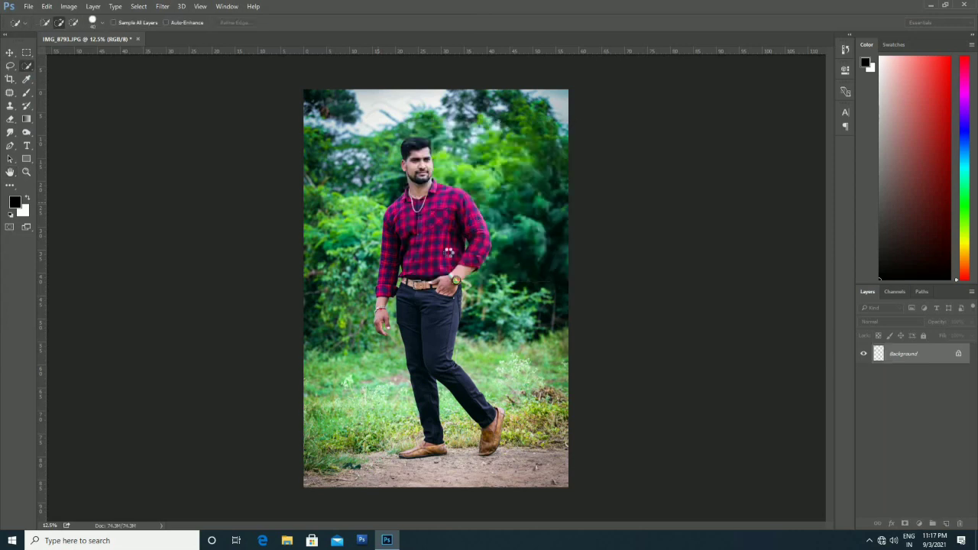